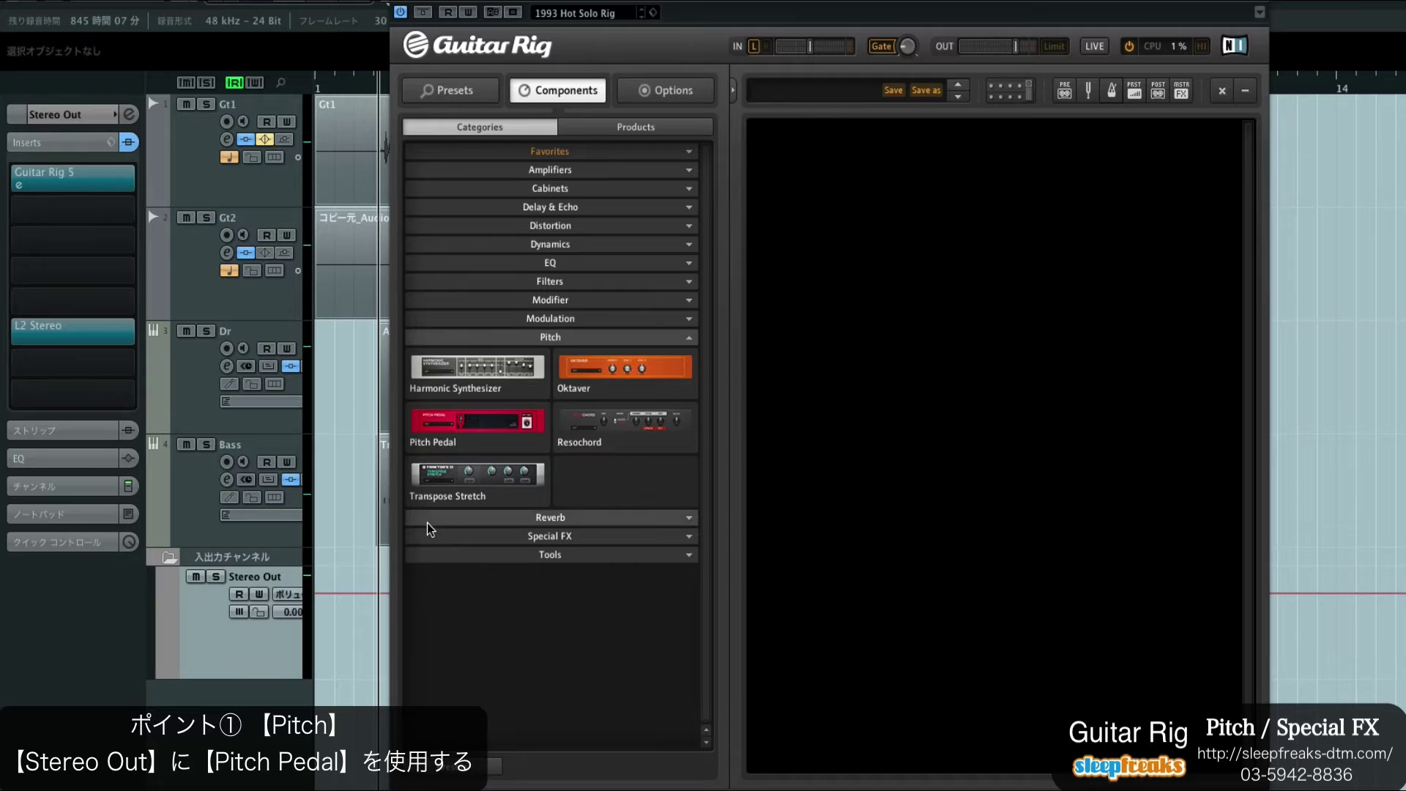
Add the Pitch Pedal to the empty Stereo Out rack and audition its pitch shift by sweeping the pedal during playback
drag(440, 432, 949, 356)
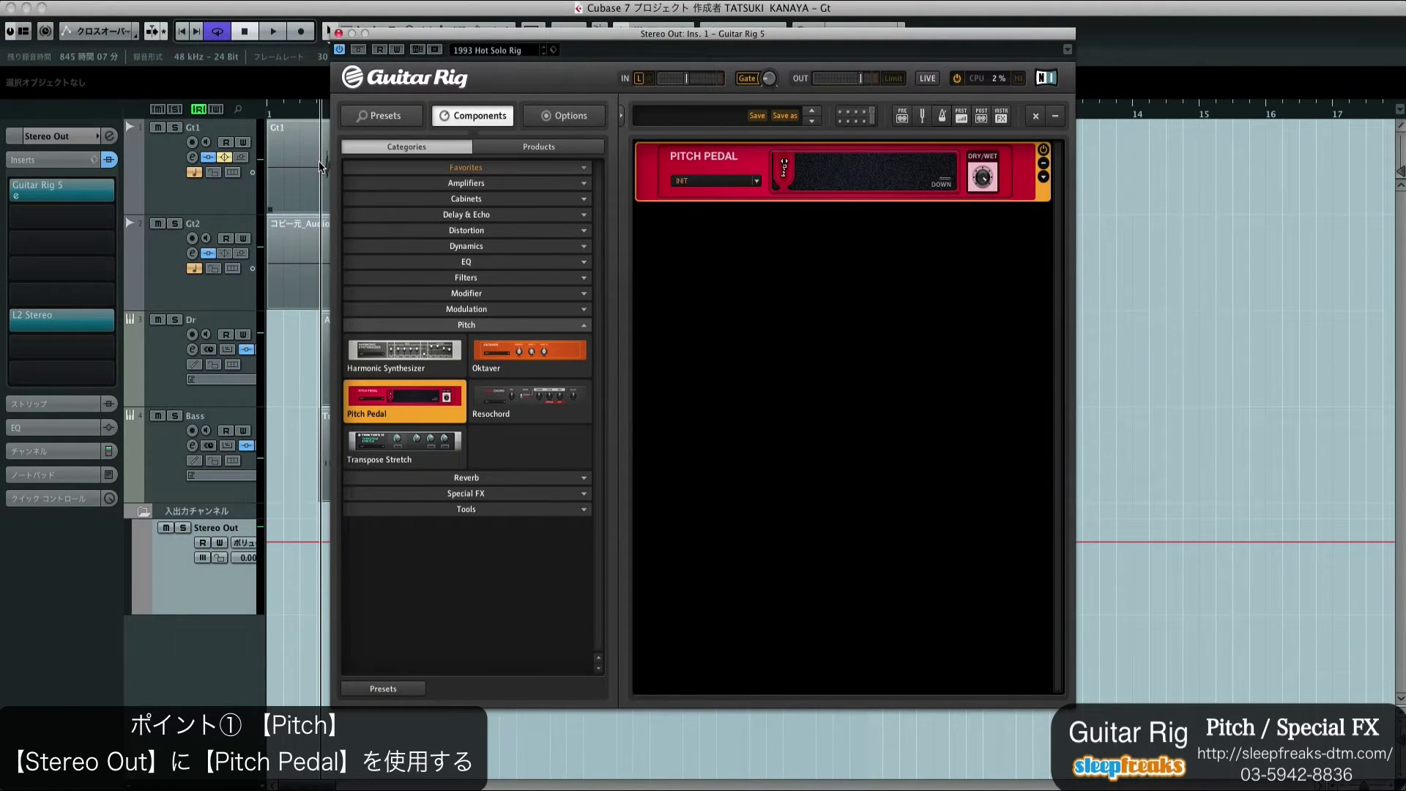
key(space)
drag(583, 472, 474, 492)
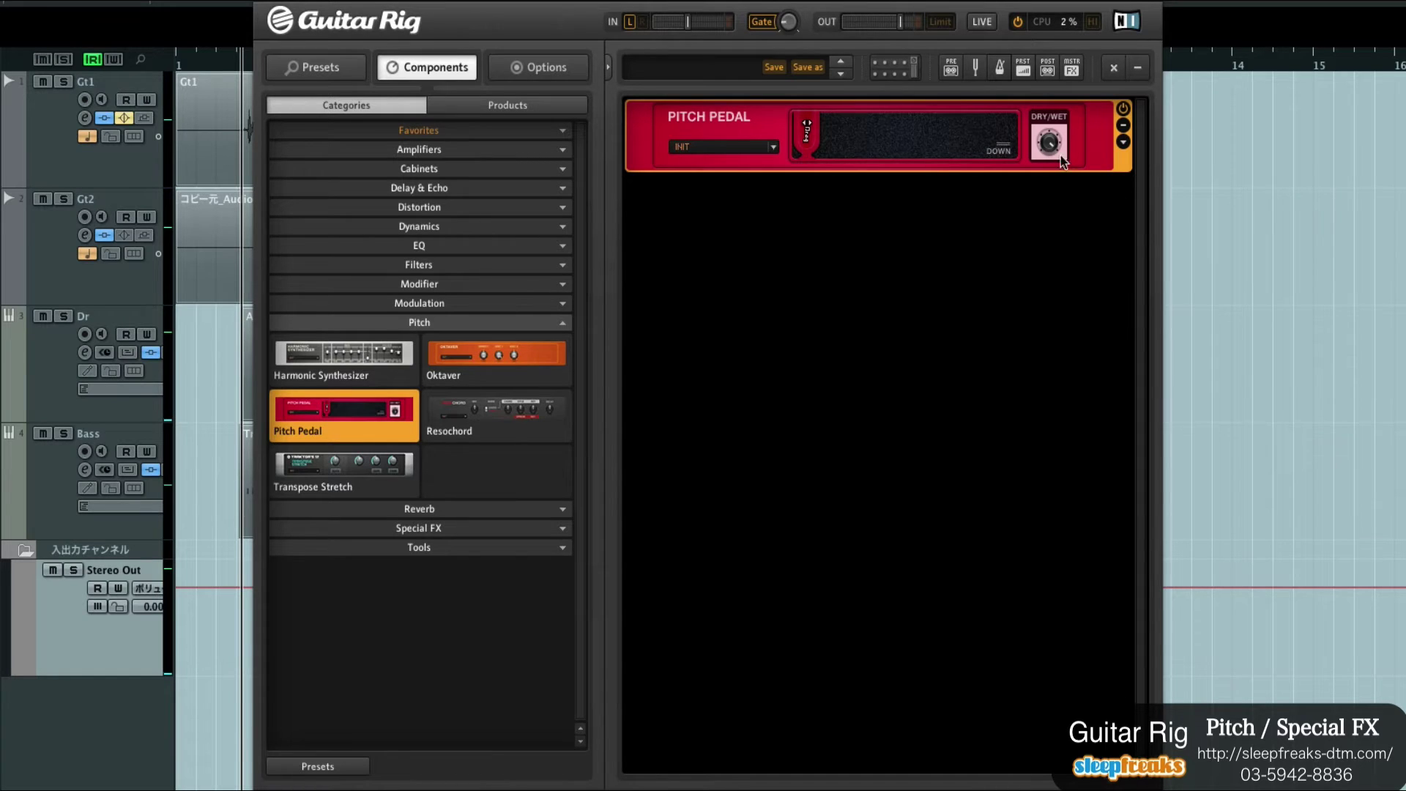
drag(829, 143, 788, 143)
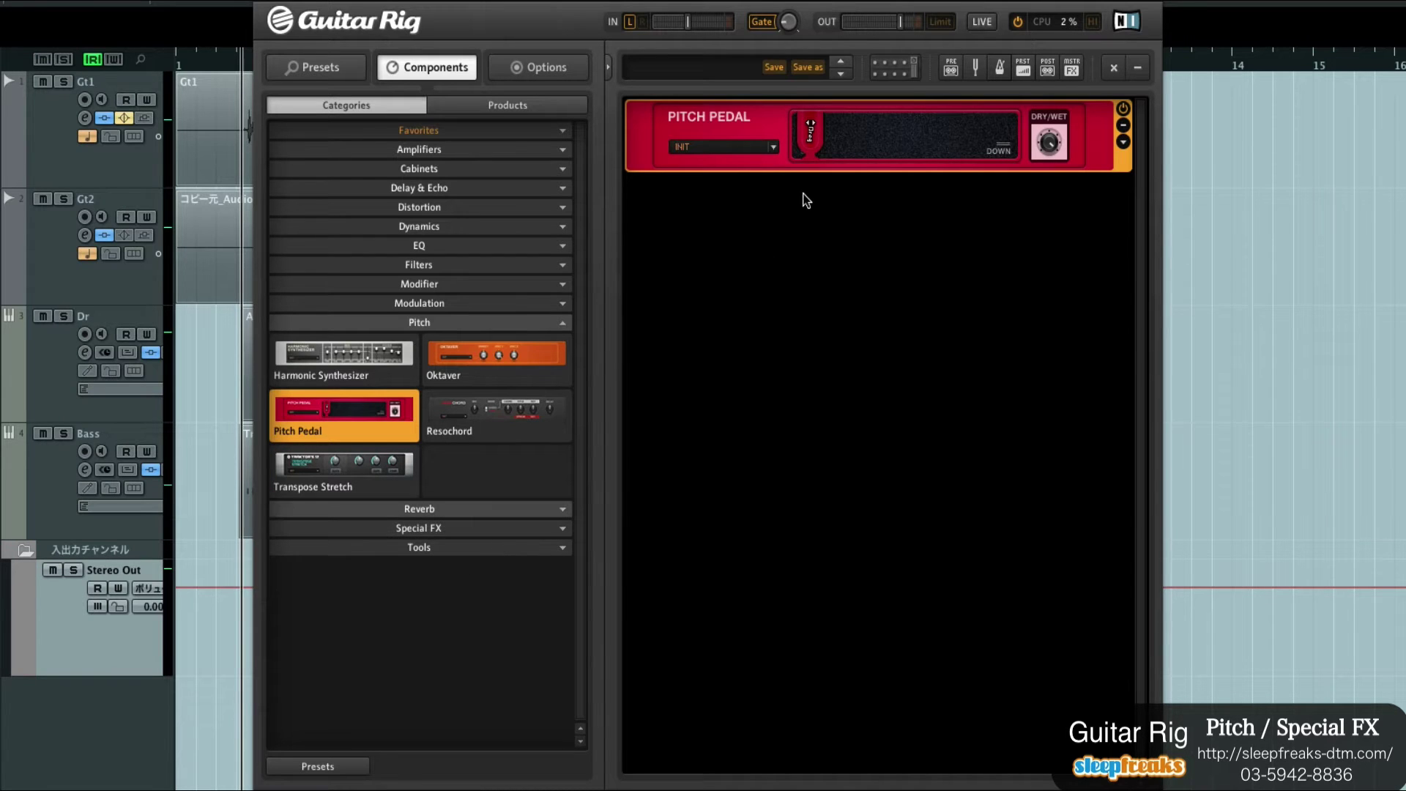
mouse_move(826, 125)
mouse_down()
mouse_move(926, 128)
mouse_move(802, 135)
mouse_up()
mouse_move(806, 140)
mouse_down()
mouse_move(952, 136)
mouse_move(795, 139)
mouse_up()
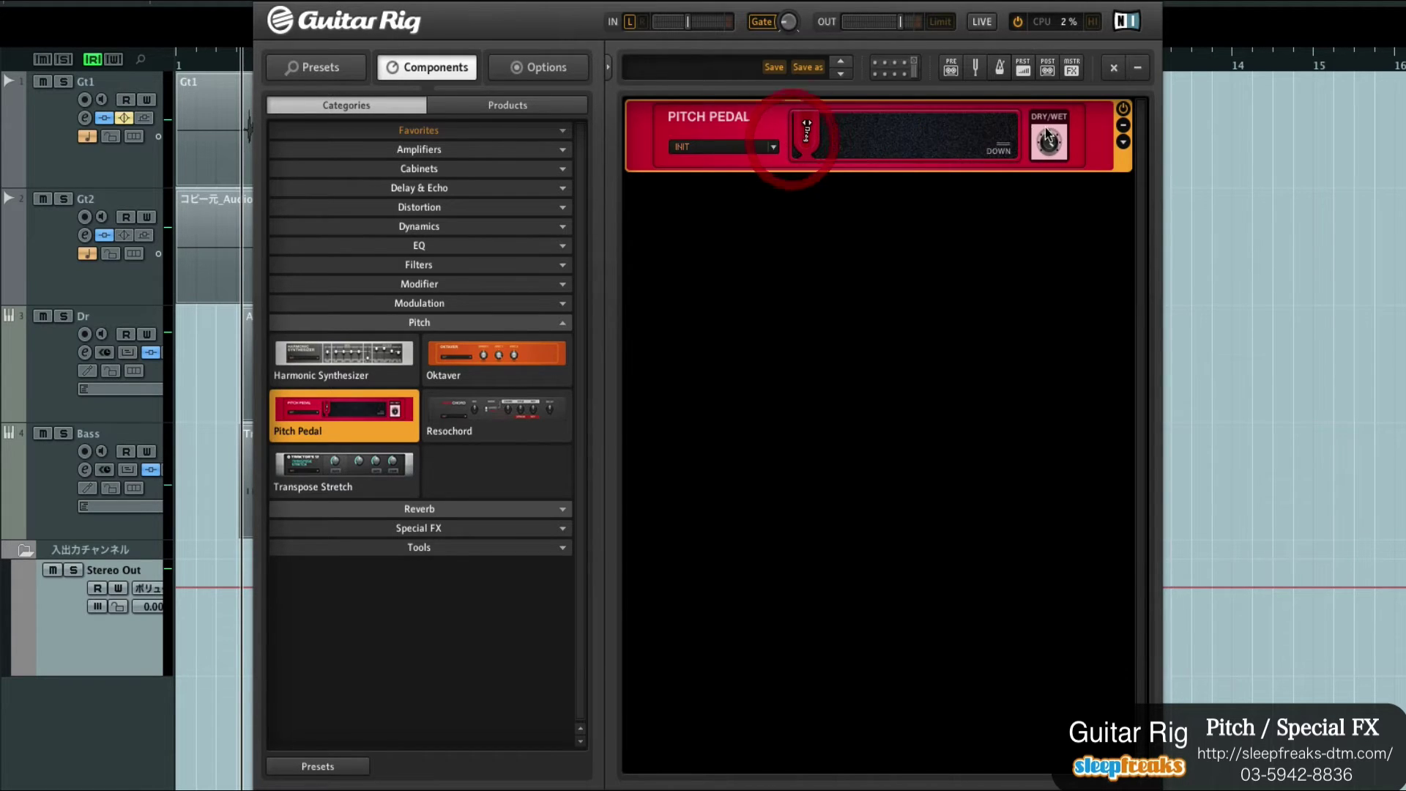
Bypass the Pitch Pedal and add a Transpose Stretch component below it, switched ON
click(1124, 109)
click(337, 469)
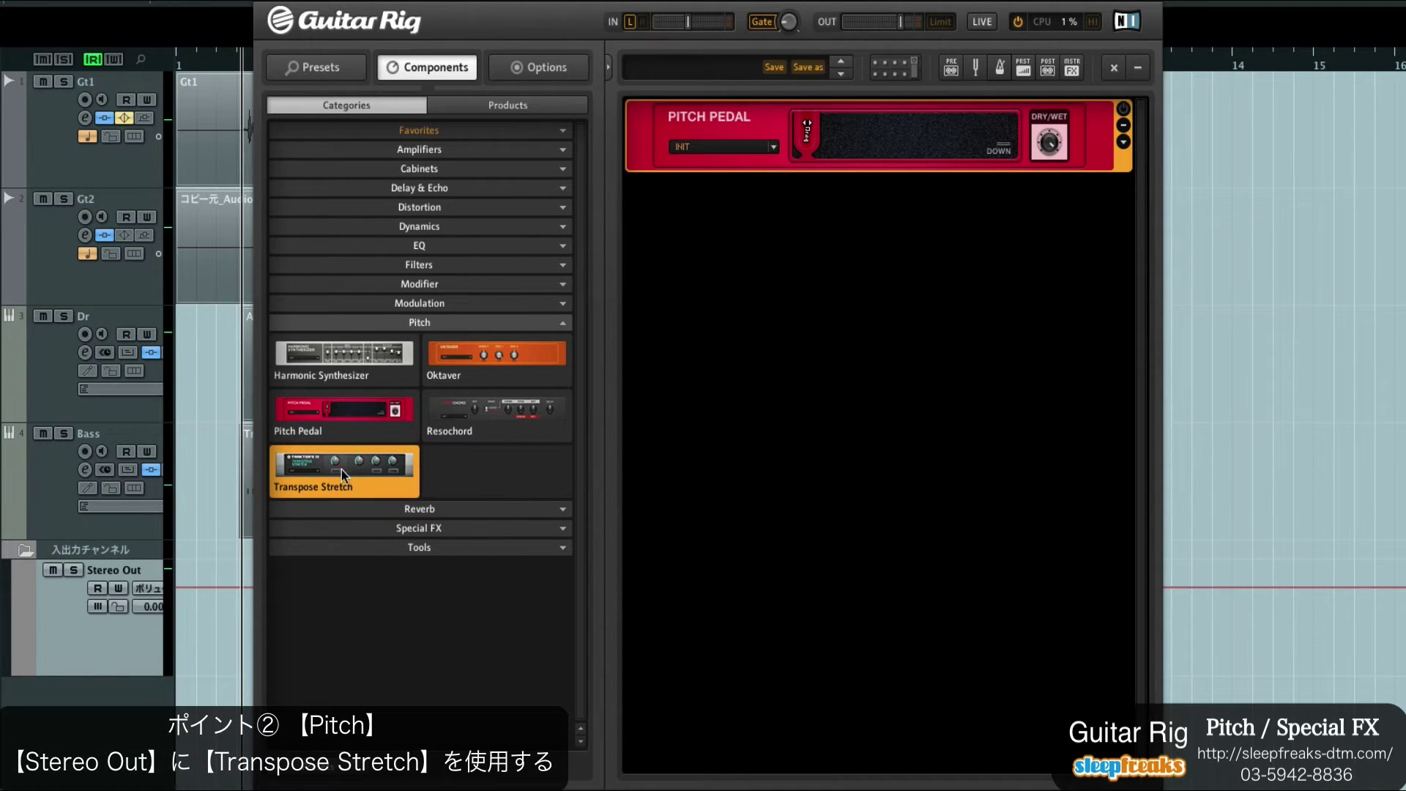
drag(341, 468, 746, 300)
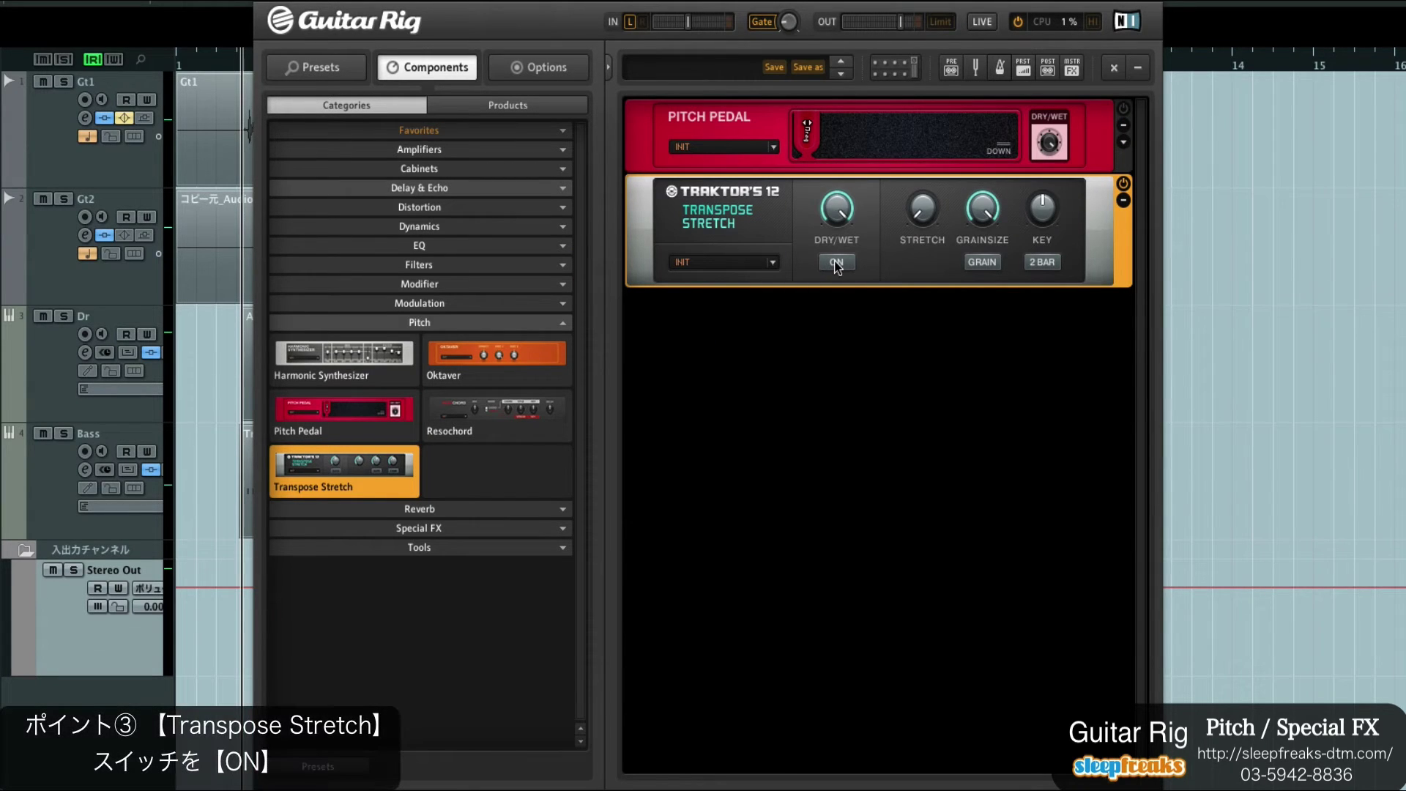
click(836, 263)
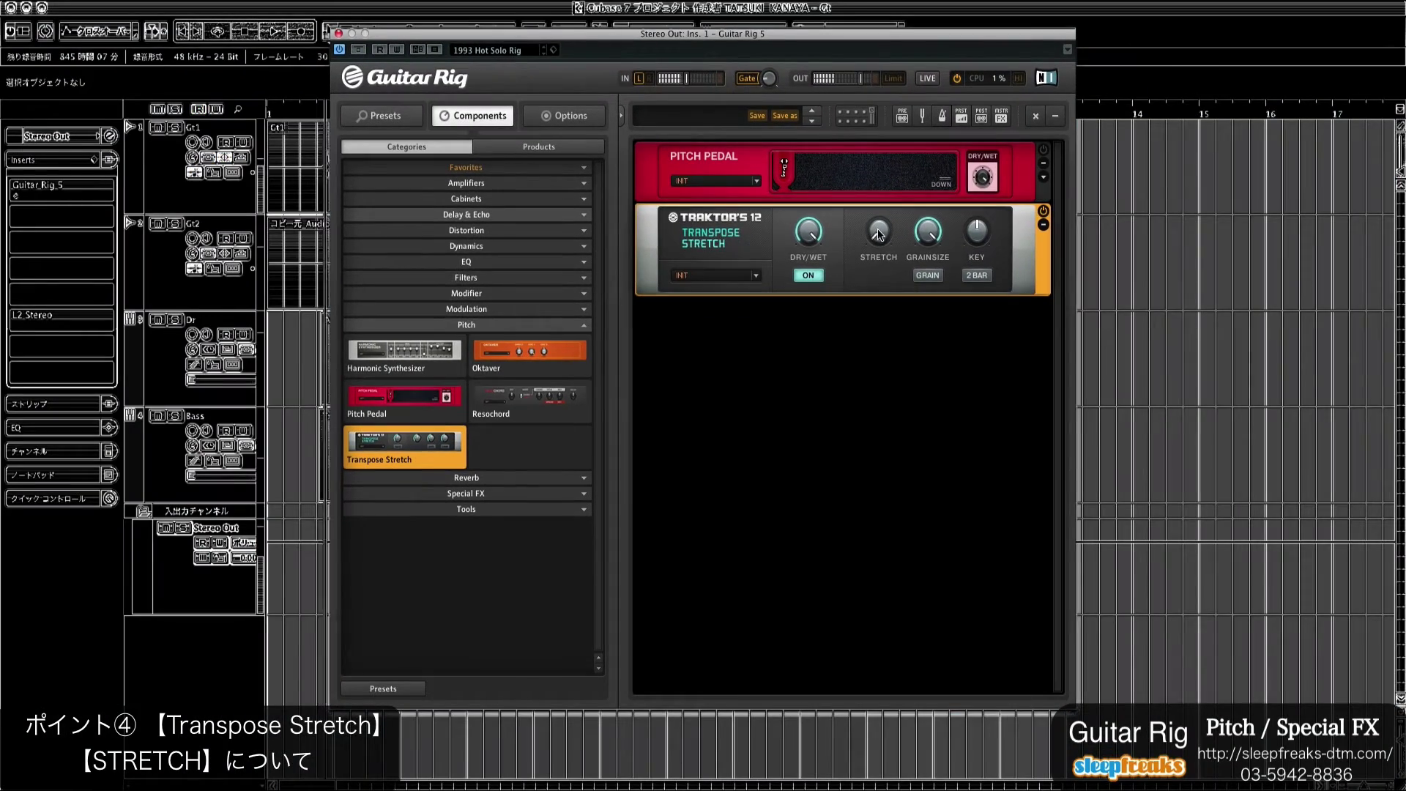
Try different STRETCH amounts on Transpose Stretch, leaving the knob at about the three-o'clock position
drag(878, 233, 878, 207)
drag(767, 212, 767, 176)
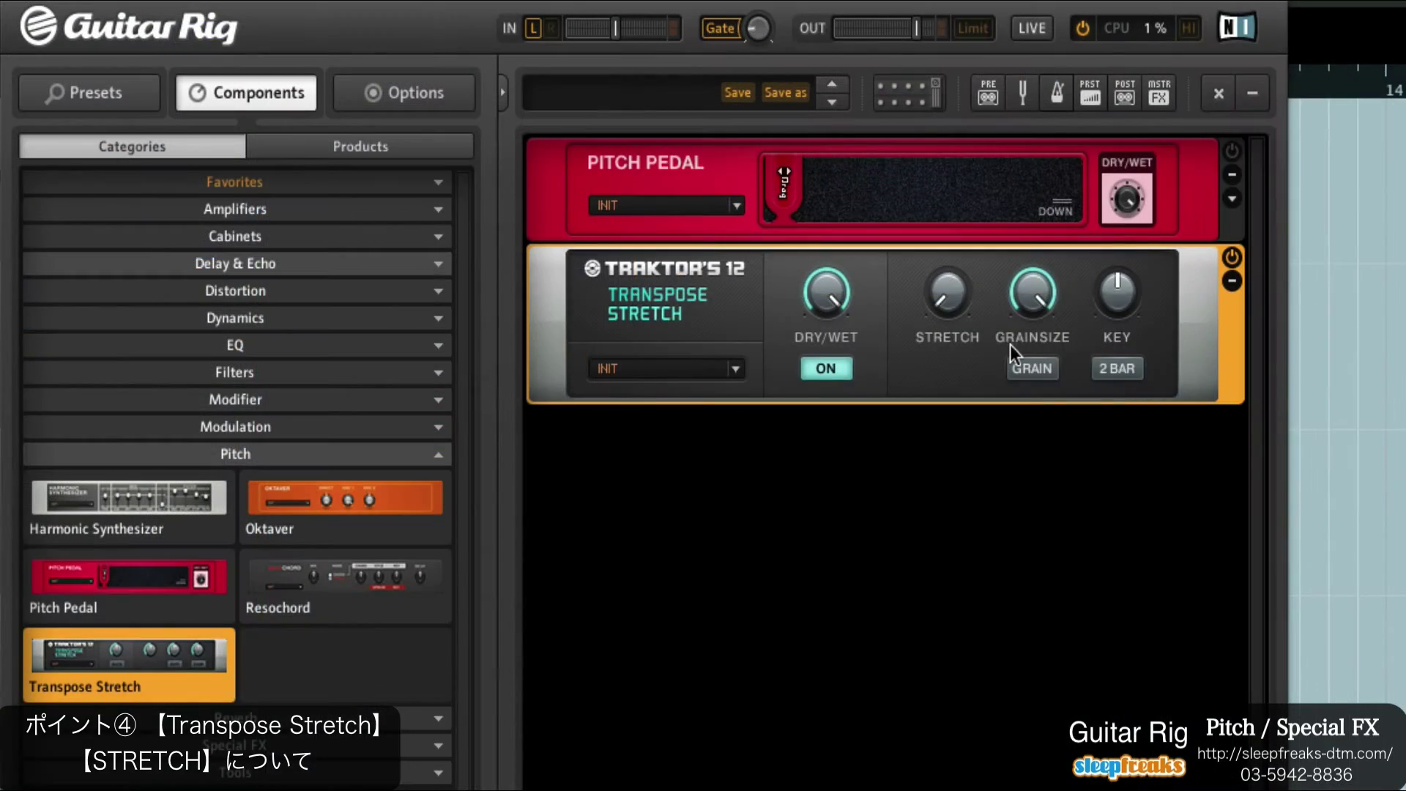
drag(949, 287, 943, 114)
mouse_move(943, 304)
mouse_down()
mouse_move(945, 342)
mouse_move(930, 323)
mouse_move(957, 301)
mouse_up()
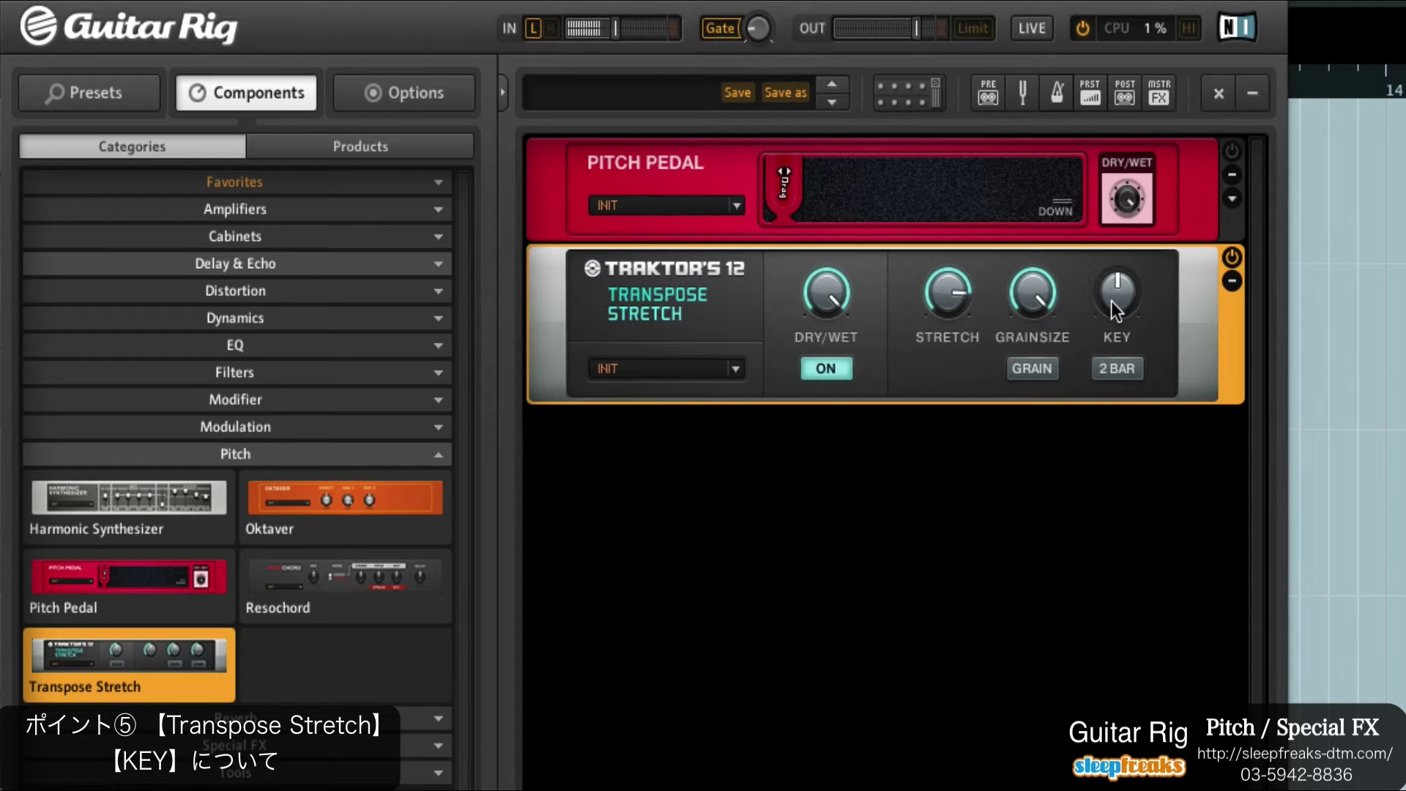
Restart the Transpose Stretch effect, audition a slightly raised KEY, and switch the effect off
click(822, 375)
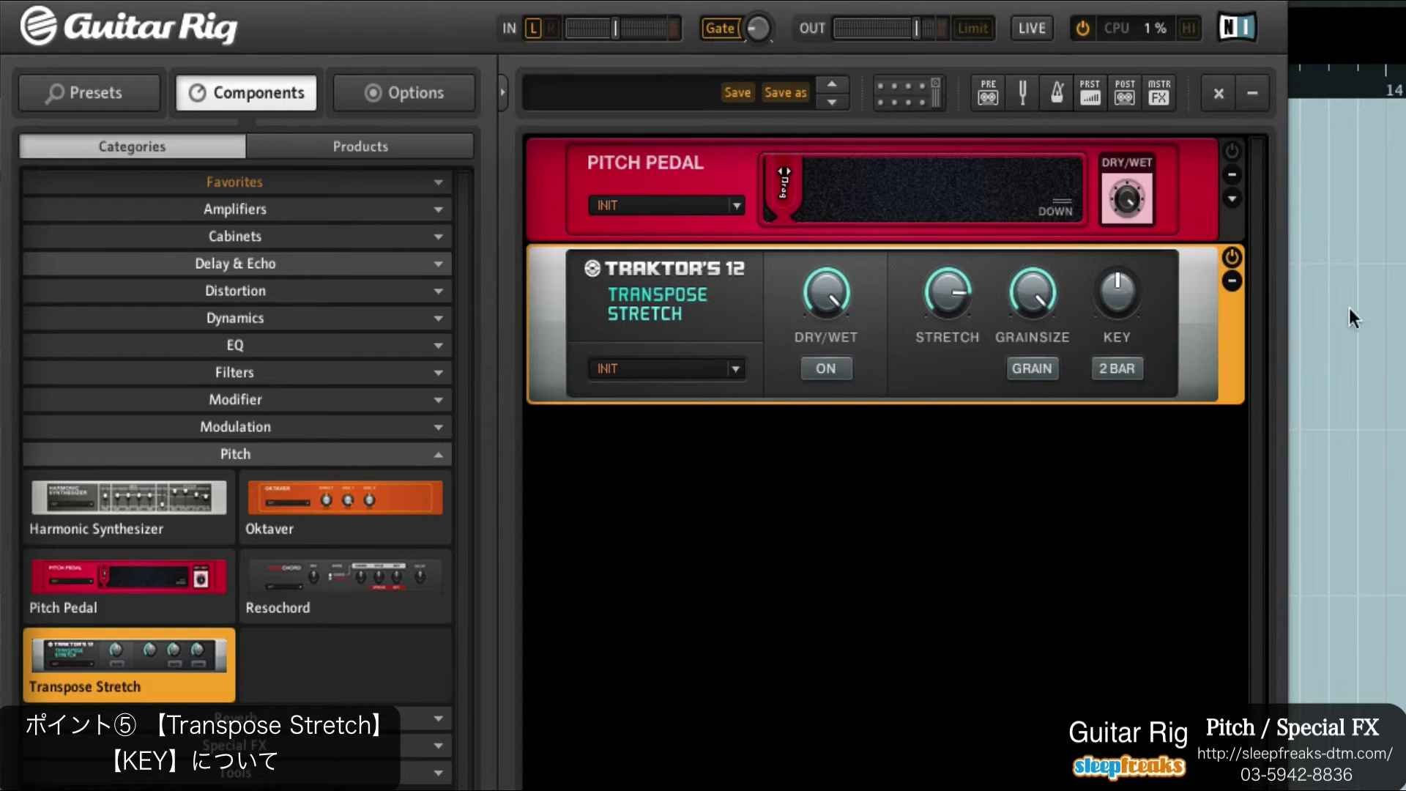
click(825, 368)
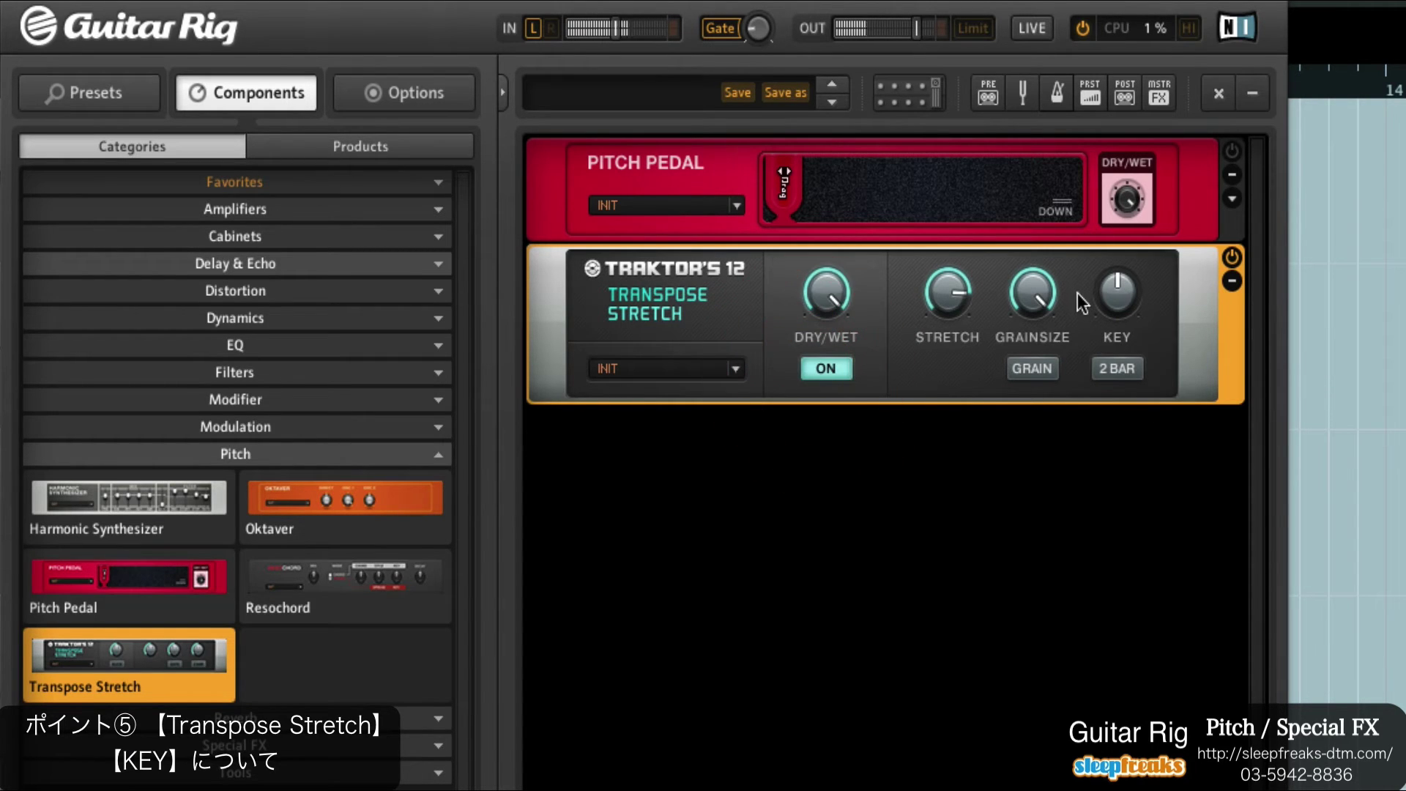
mouse_move(1115, 301)
mouse_down()
mouse_move(1117, 208)
mouse_move(1095, 366)
mouse_move(1075, 361)
mouse_move(1099, 278)
mouse_up()
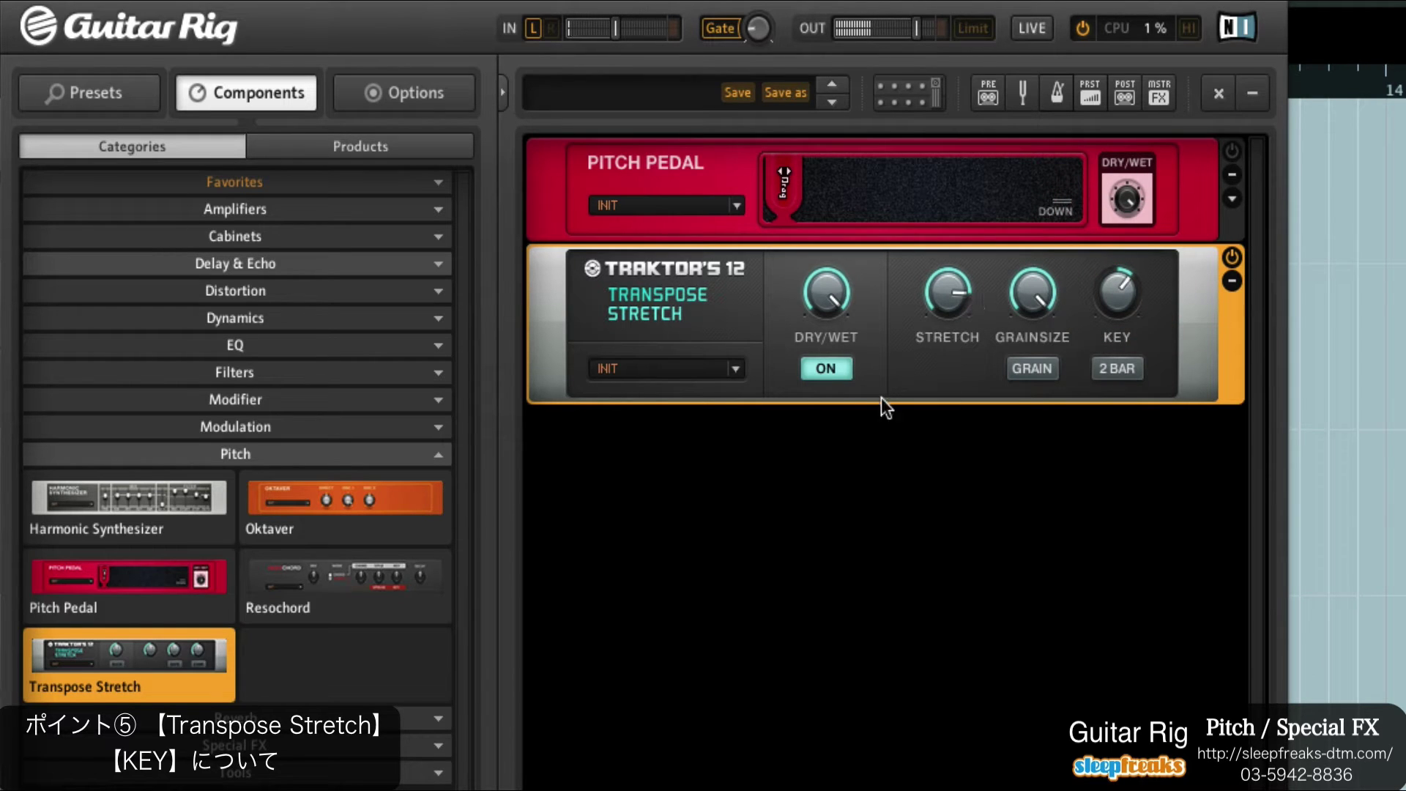
click(820, 369)
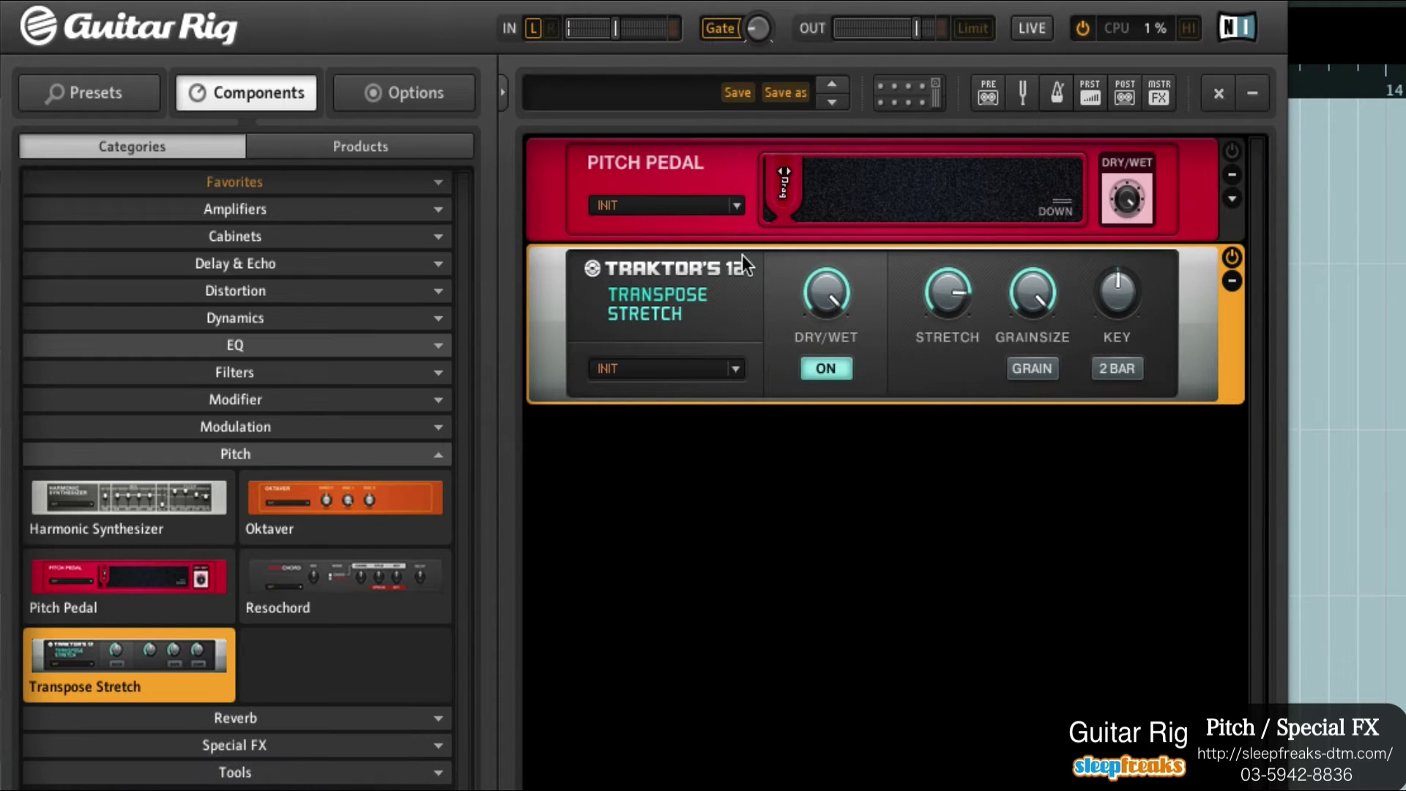
Retrigger the Transpose Stretch ON switch and raise KEY to about the two-o'clock position
click(844, 372)
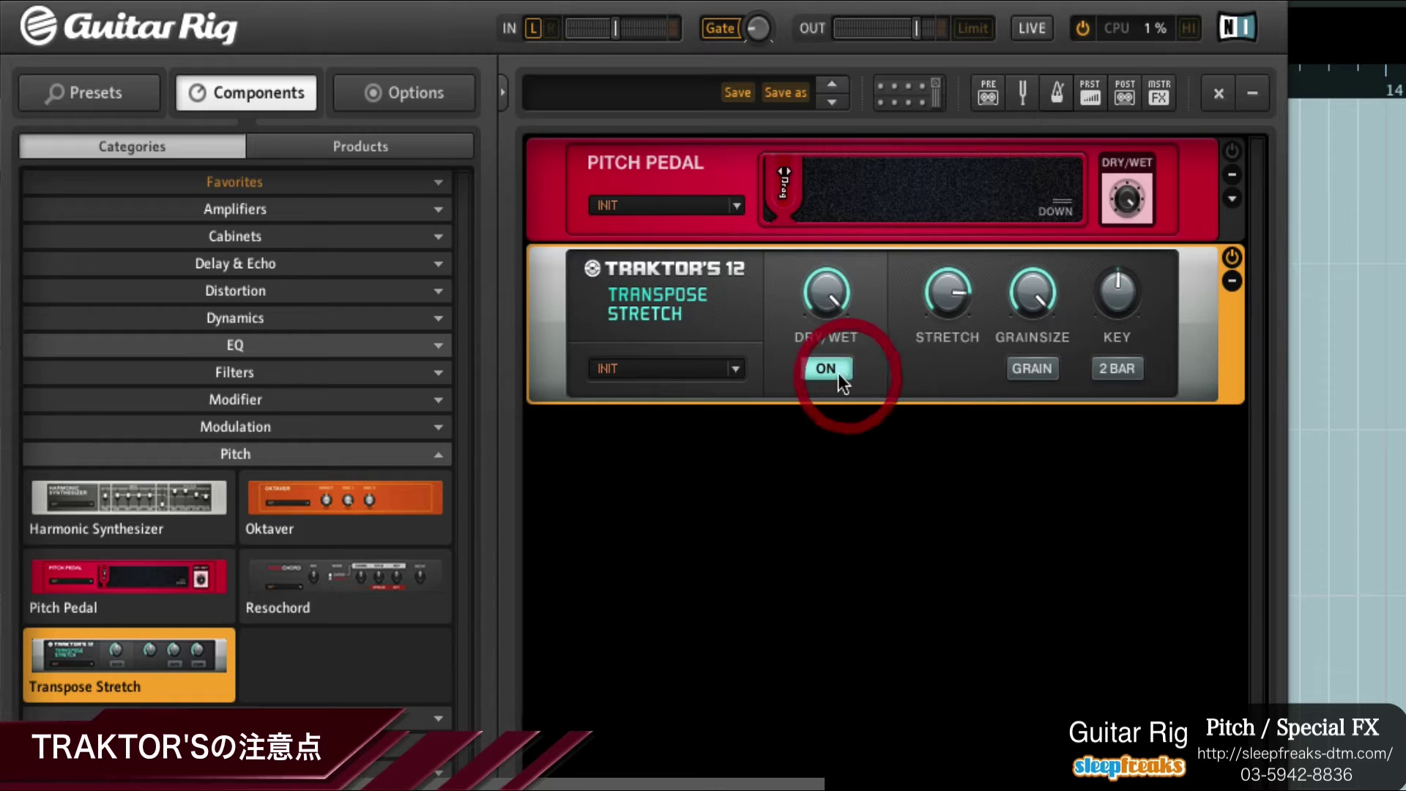
click(806, 372)
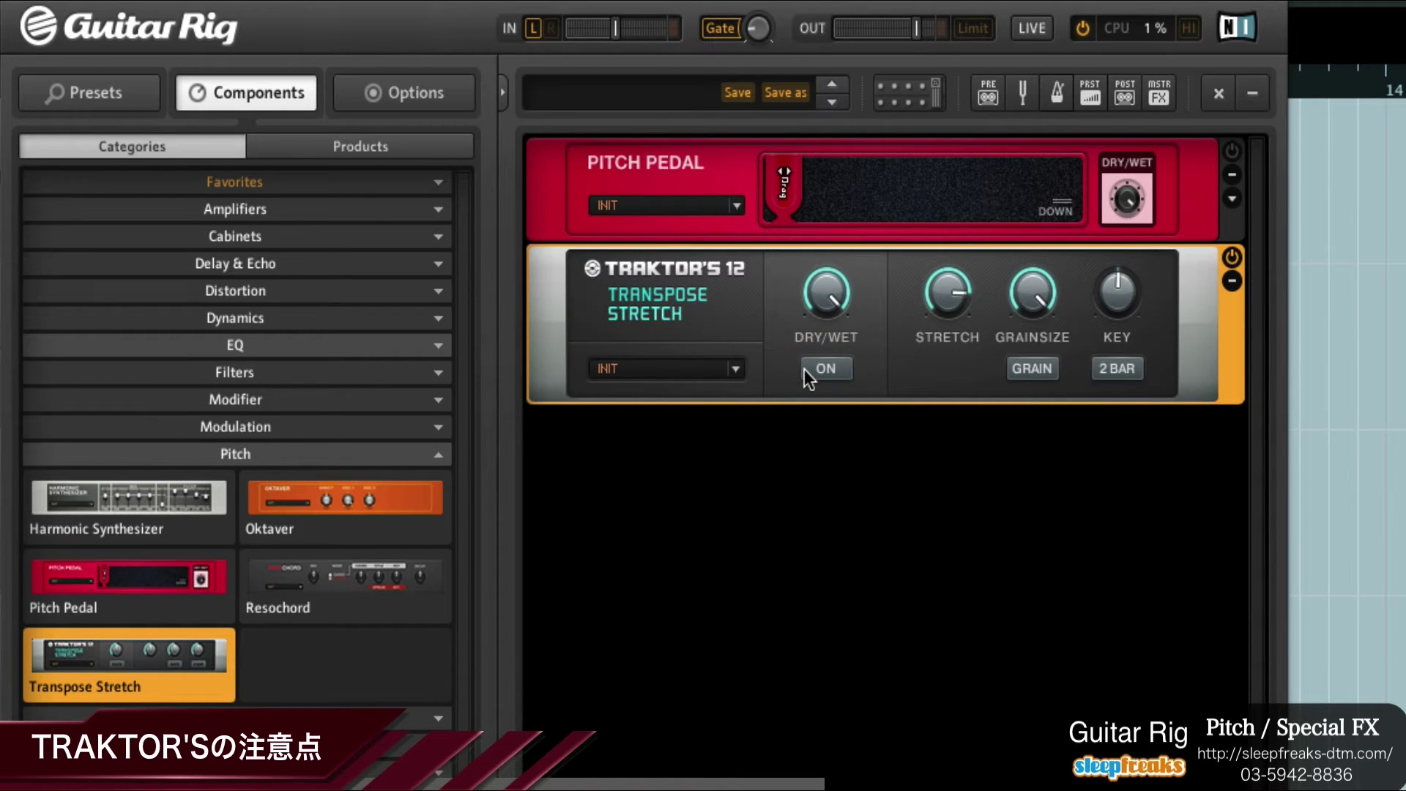
click(828, 369)
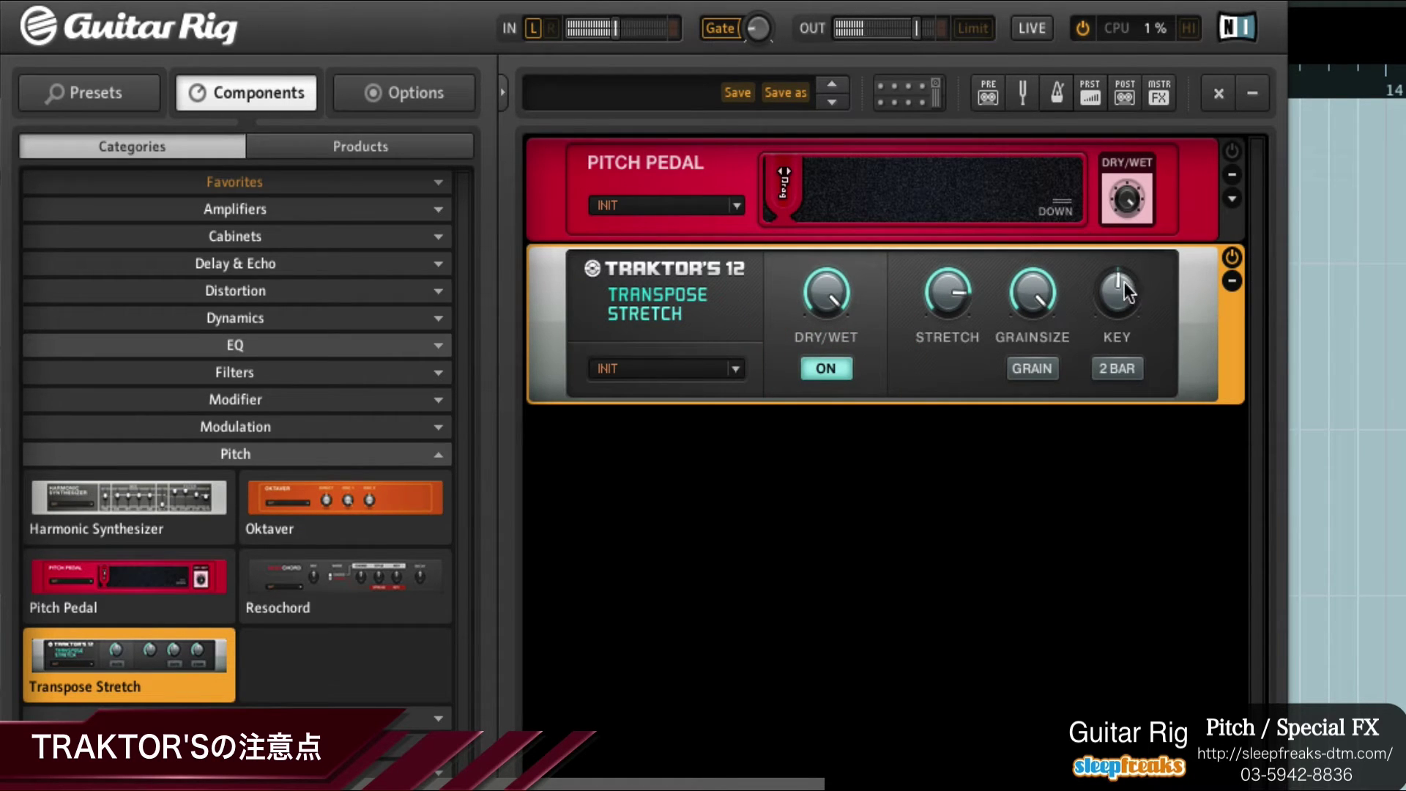
drag(1123, 283, 1091, 250)
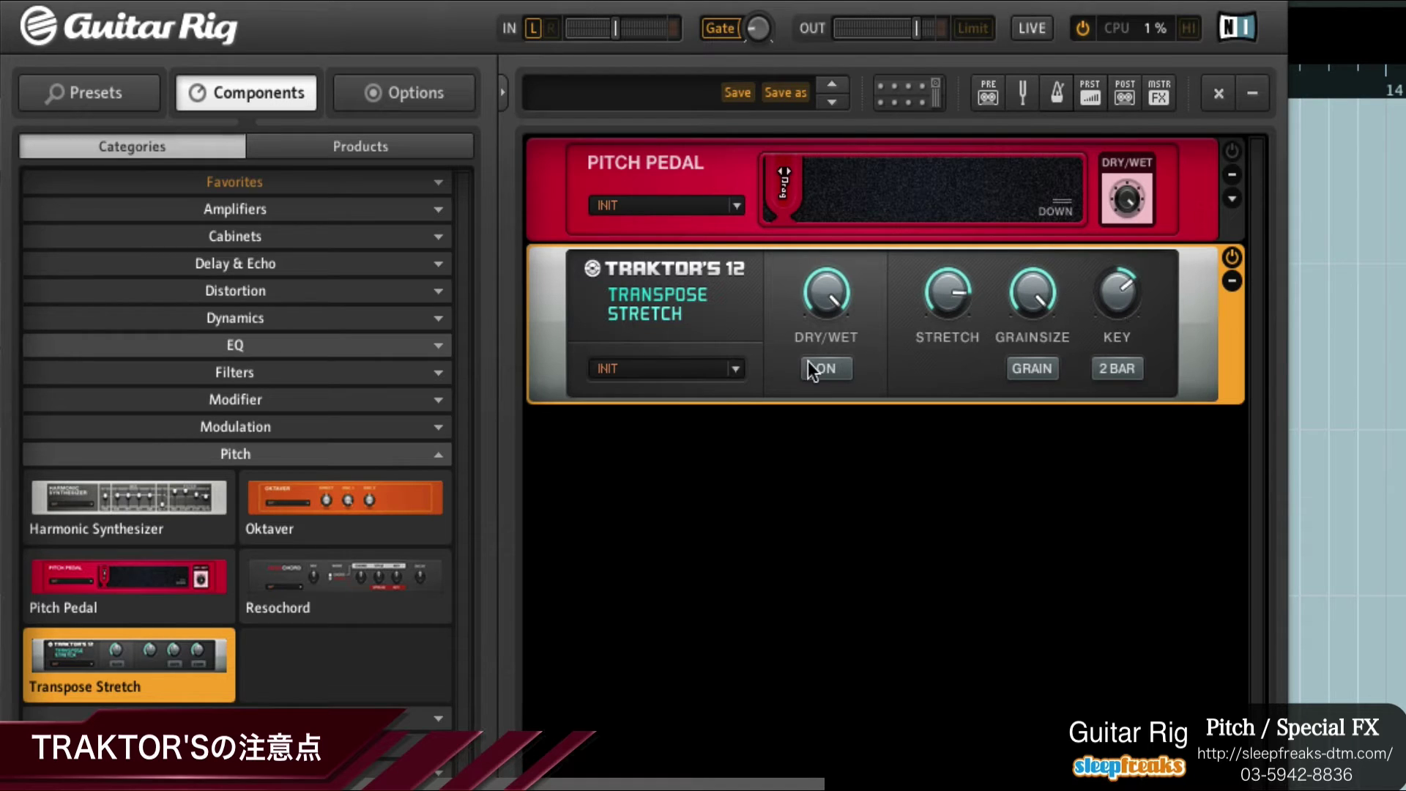
Enable the 2 BAR and GRAIN switches on Transpose Stretch and try a lower GRAINSIZE before returning it to maximum
click(1116, 368)
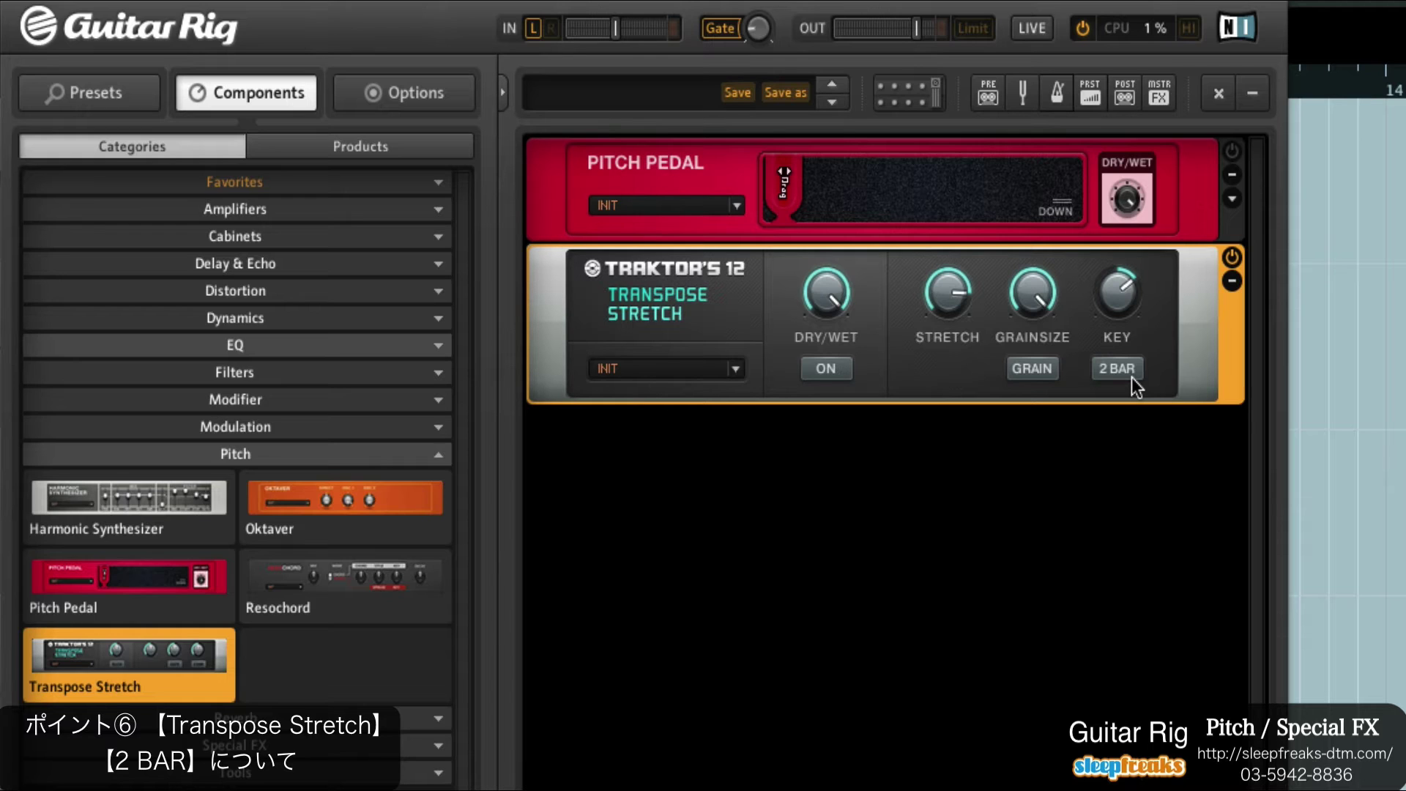
click(1108, 372)
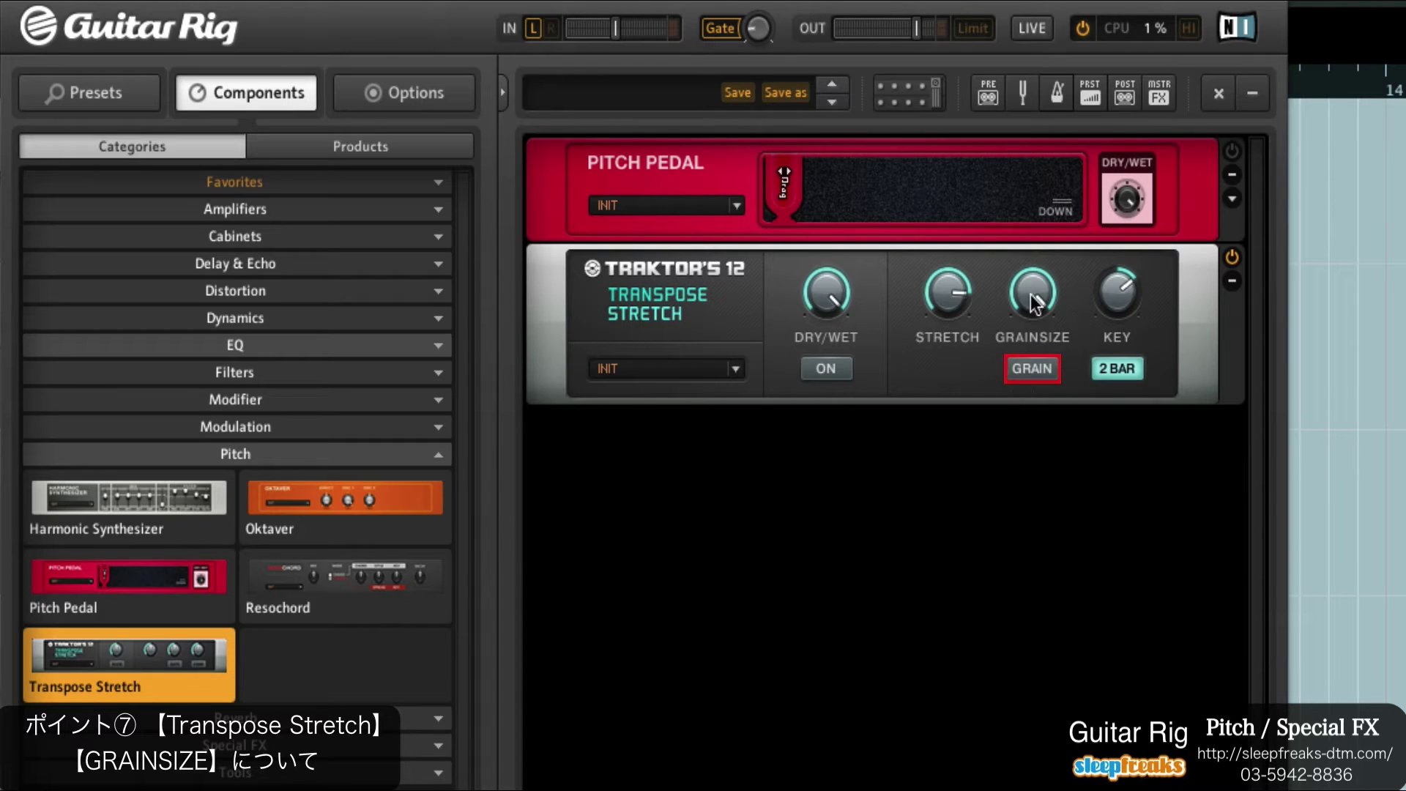
mouse_move(1039, 284)
mouse_down()
mouse_move(1025, 339)
mouse_move(1034, 309)
mouse_up()
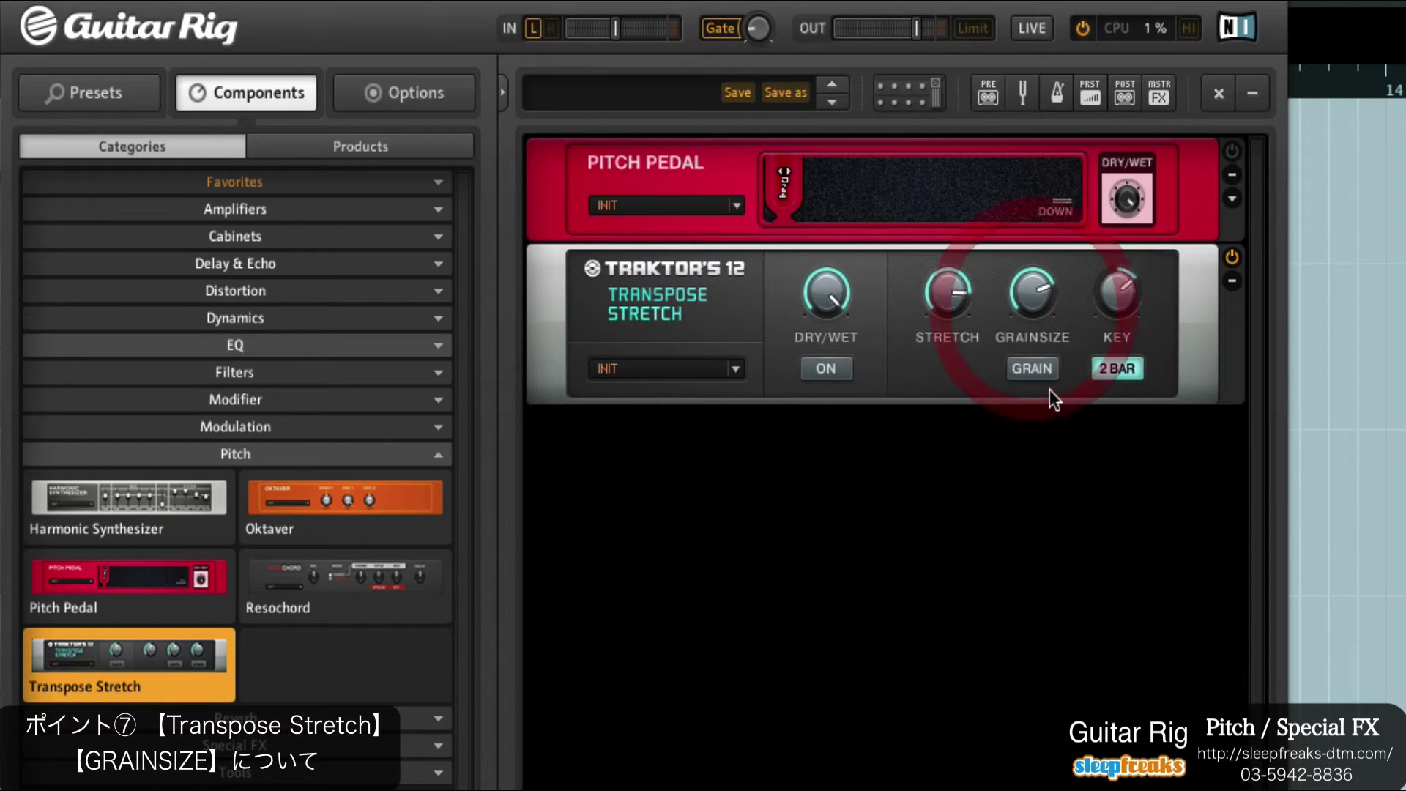
click(1032, 368)
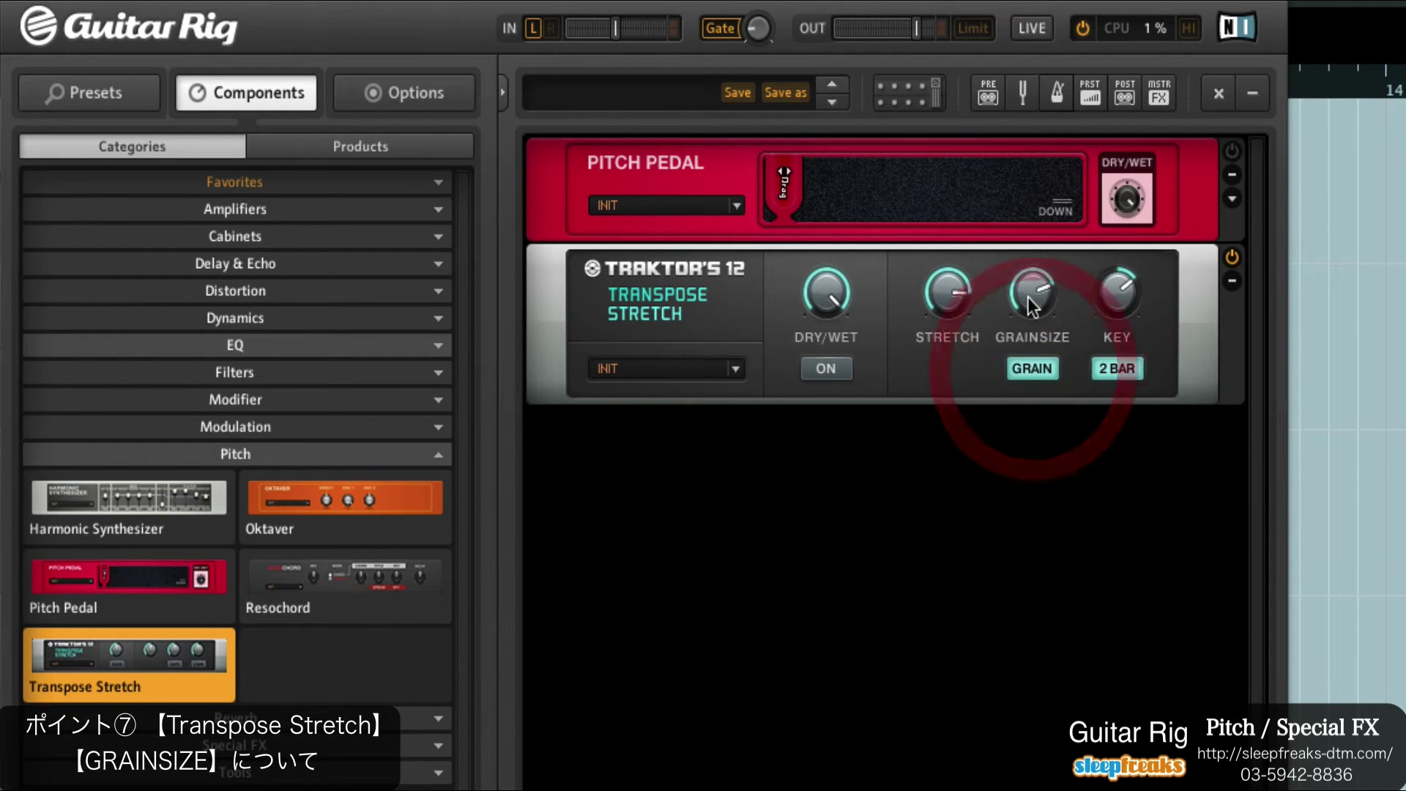
mouse_move(1033, 290)
mouse_down()
mouse_move(1031, 302)
mouse_move(1033, 265)
mouse_up()
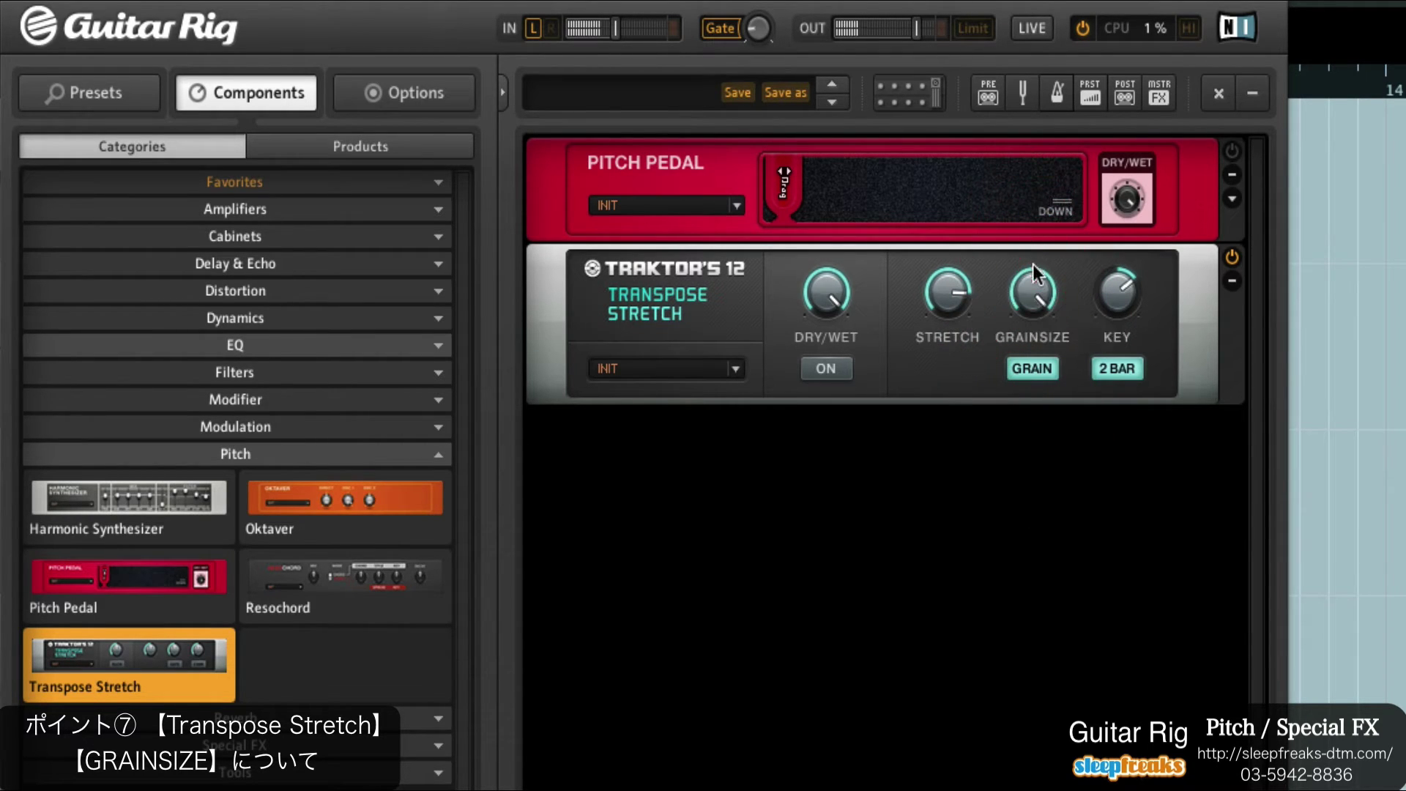
Audition GRAINSIZE changes with Transpose Stretch on, and with the effect off try GRAINSIZE at 0 and at a higher setting
click(820, 368)
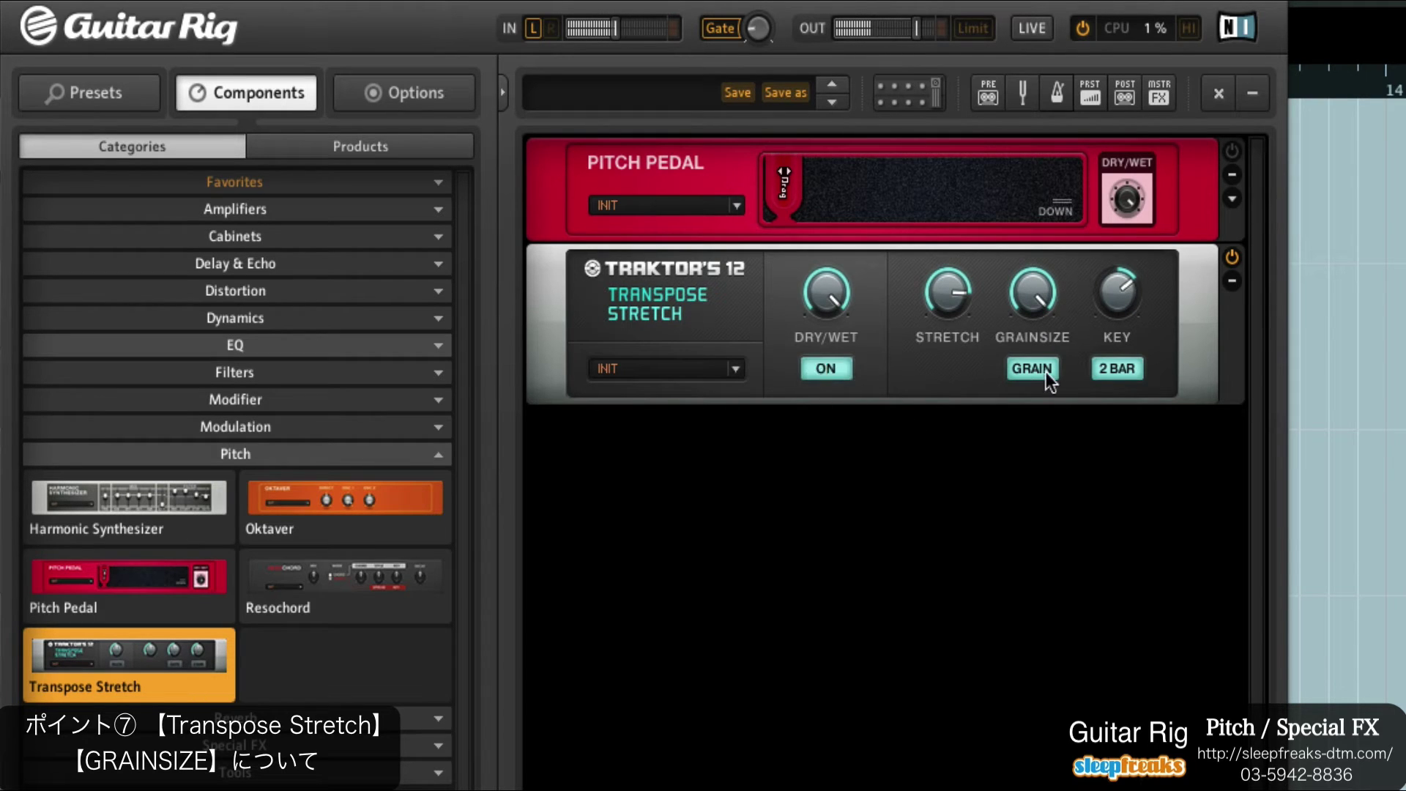
drag(1044, 312, 991, 314)
click(799, 370)
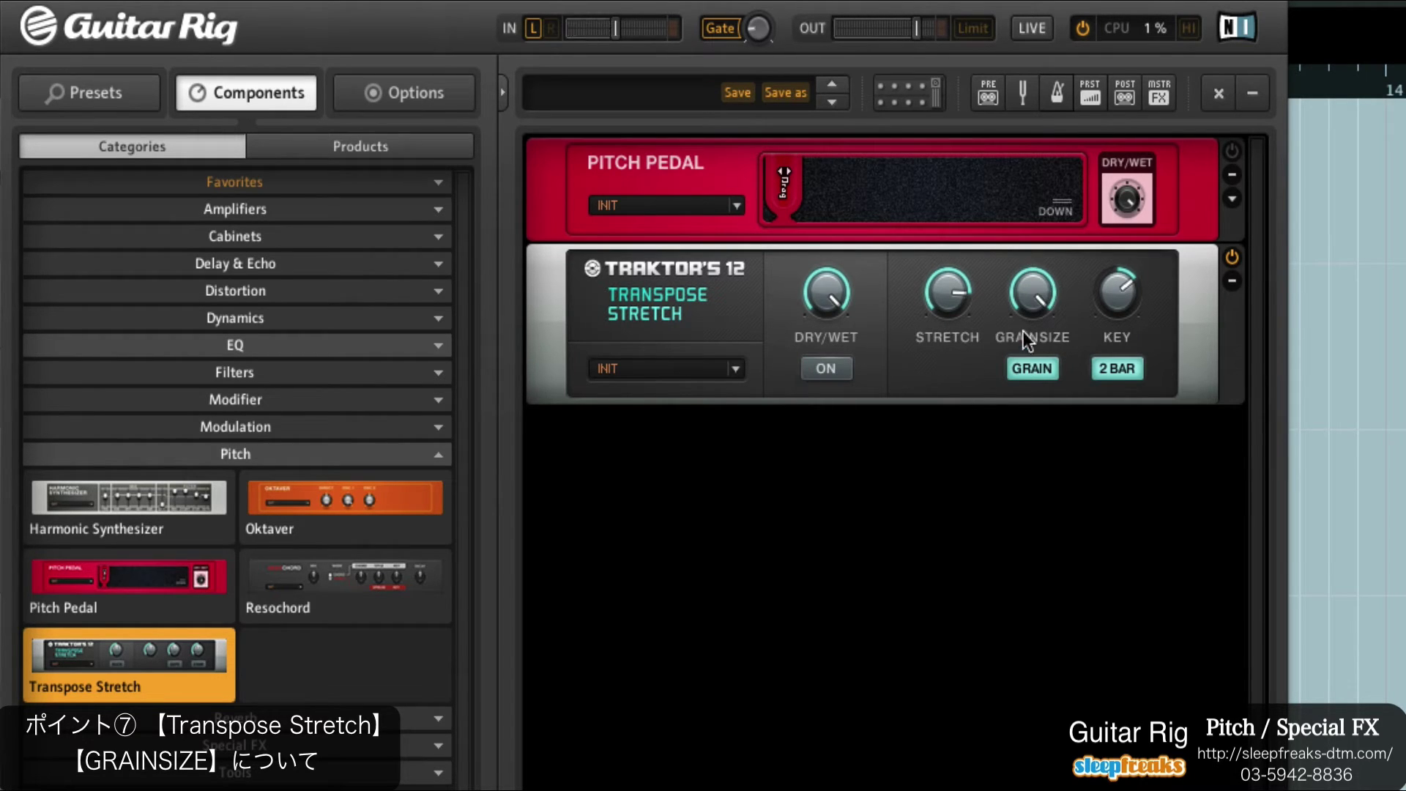
drag(1030, 296, 992, 477)
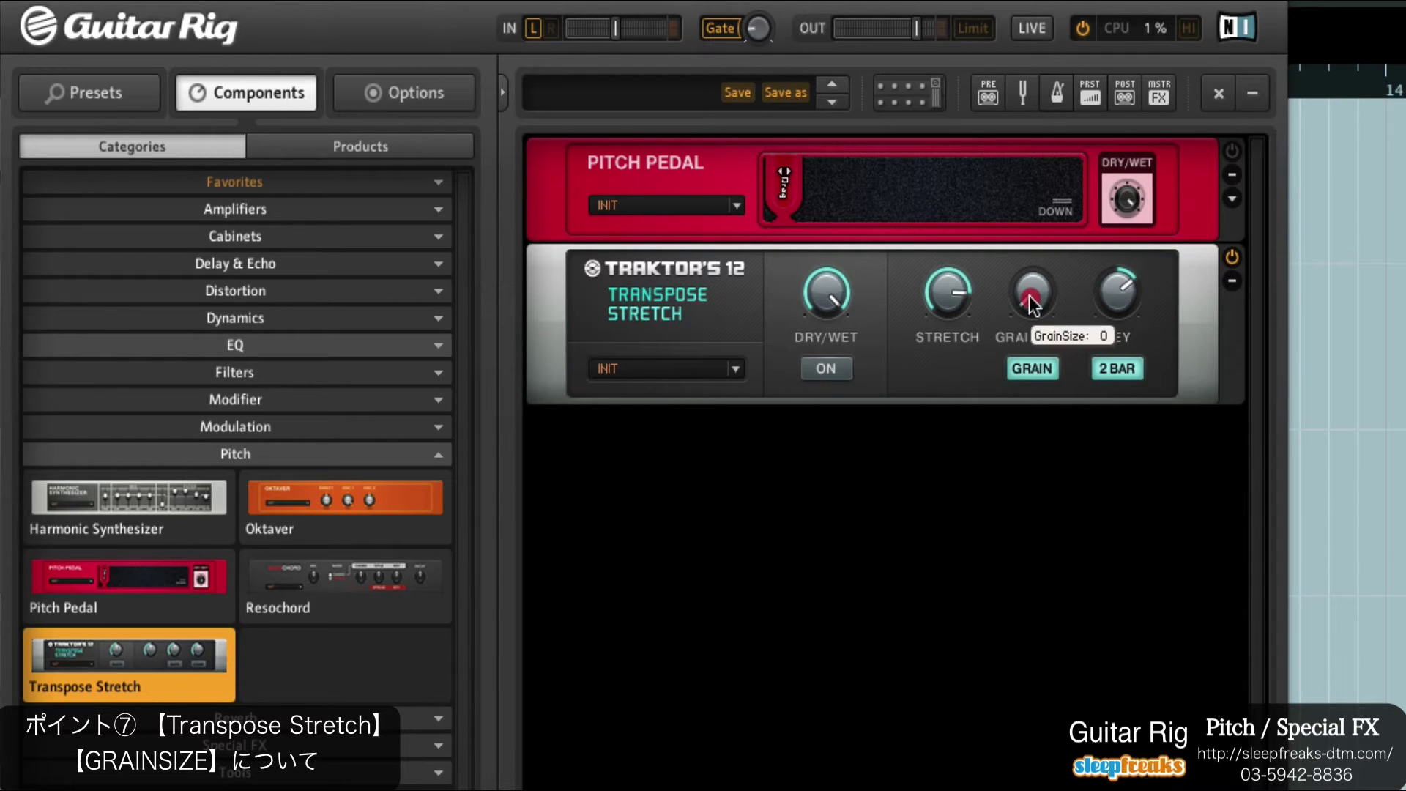
drag(1030, 296, 1035, 198)
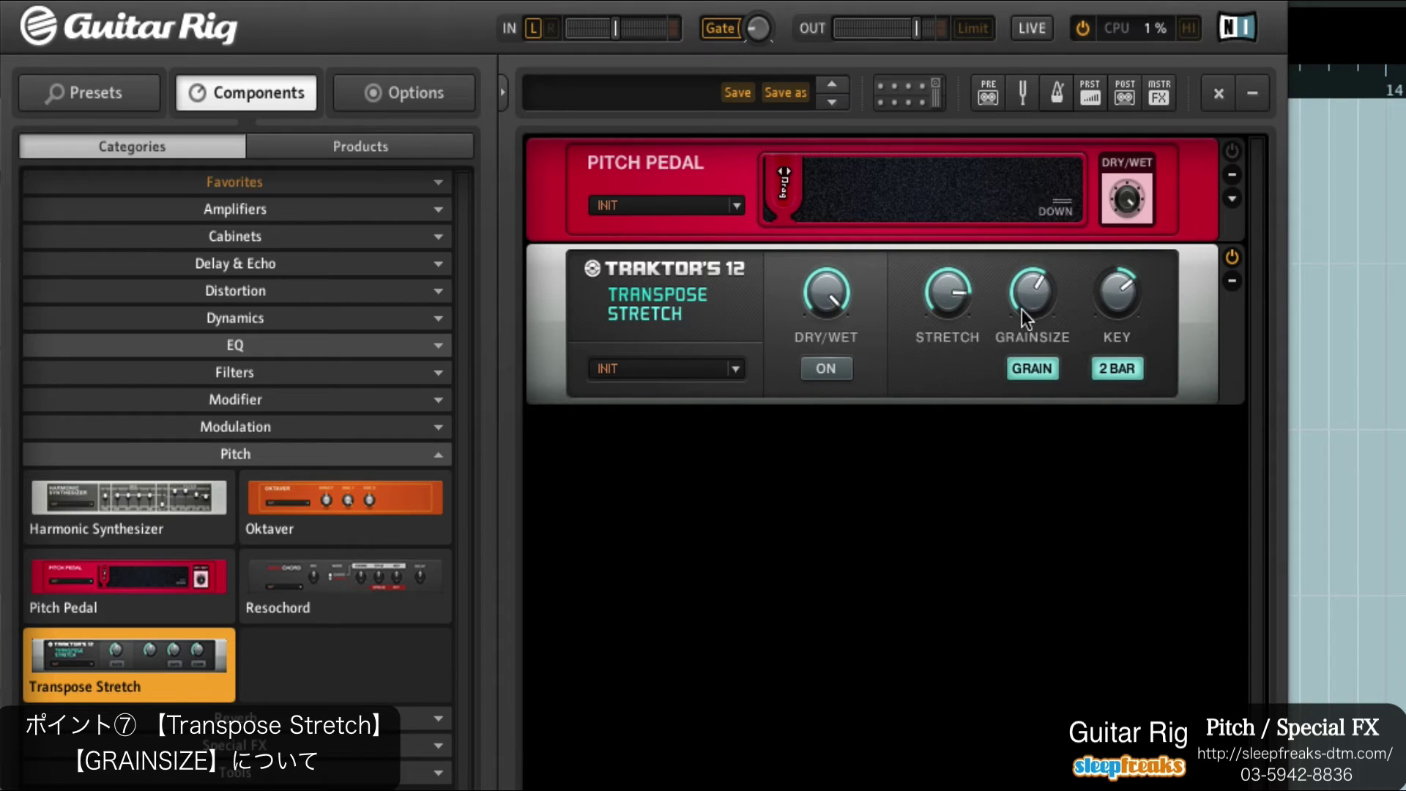
Set GRAINSIZE to its minimum and STRETCH to its maximum on Transpose Stretch
drag(1021, 309, 982, 462)
drag(957, 309, 959, 262)
click(1044, 302)
drag(1044, 302, 1022, 405)
click(852, 379)
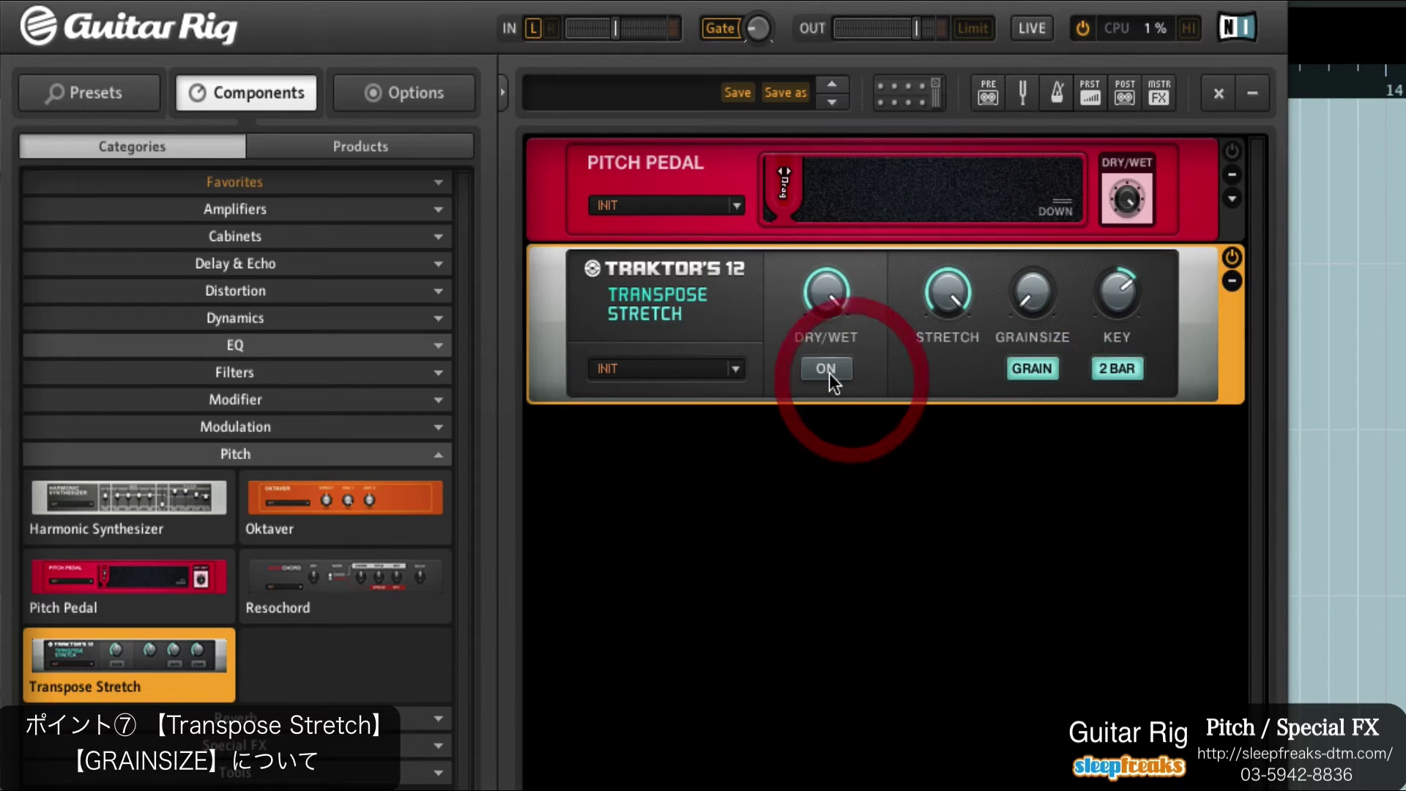
Audition Transpose Stretch while sweeping GRAINSIZE up from its minimum, and switch the effect off
click(828, 370)
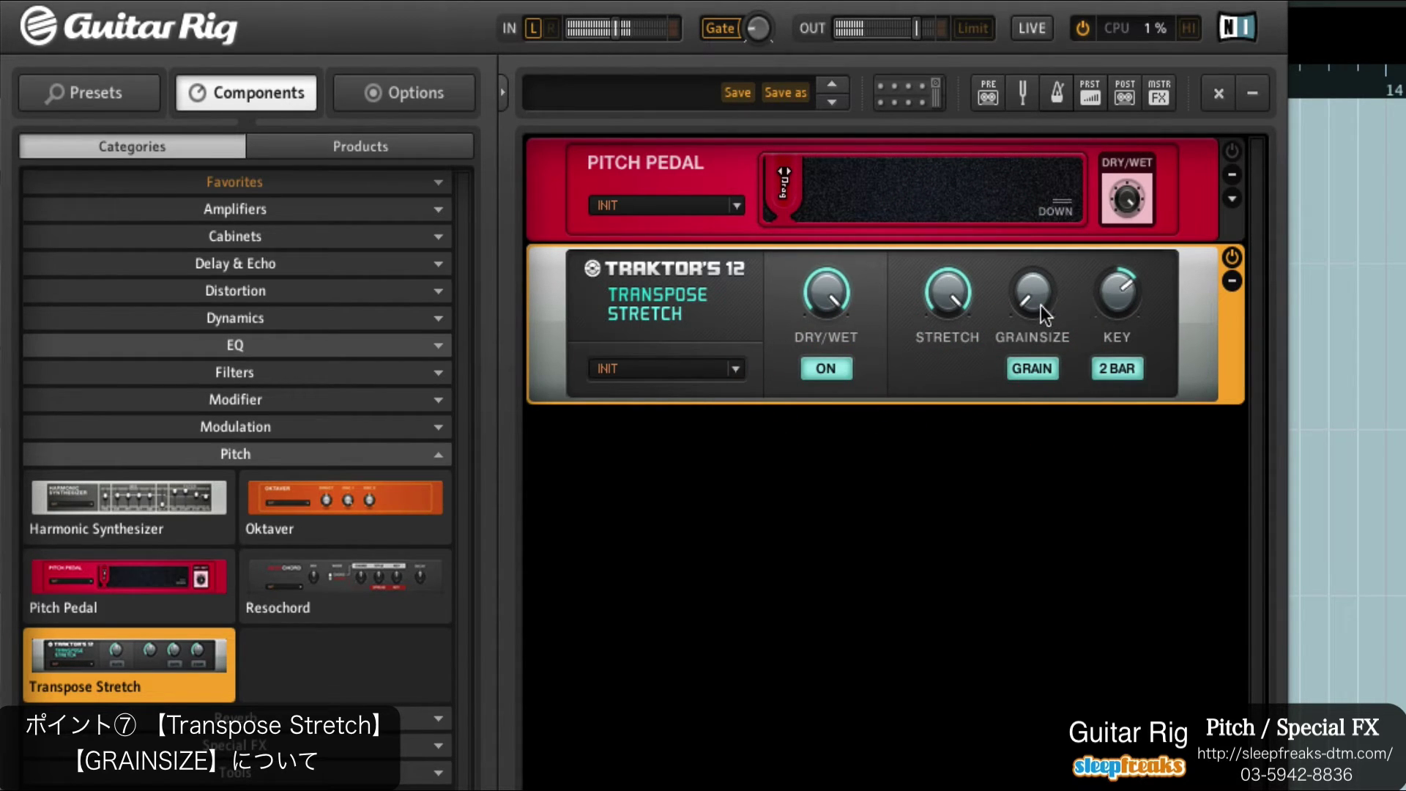
mouse_move(1041, 307)
drag(1041, 303, 1034, 215)
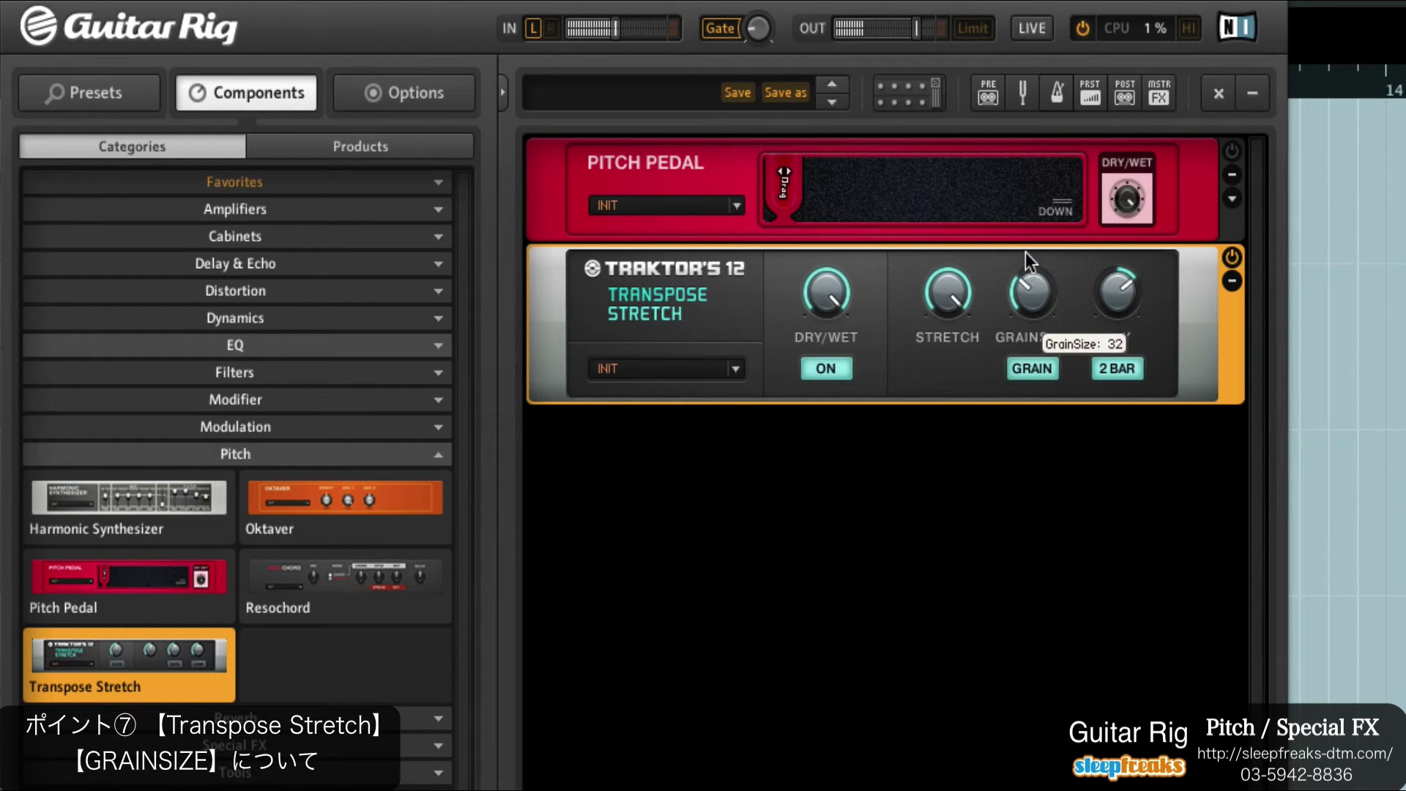
click(821, 369)
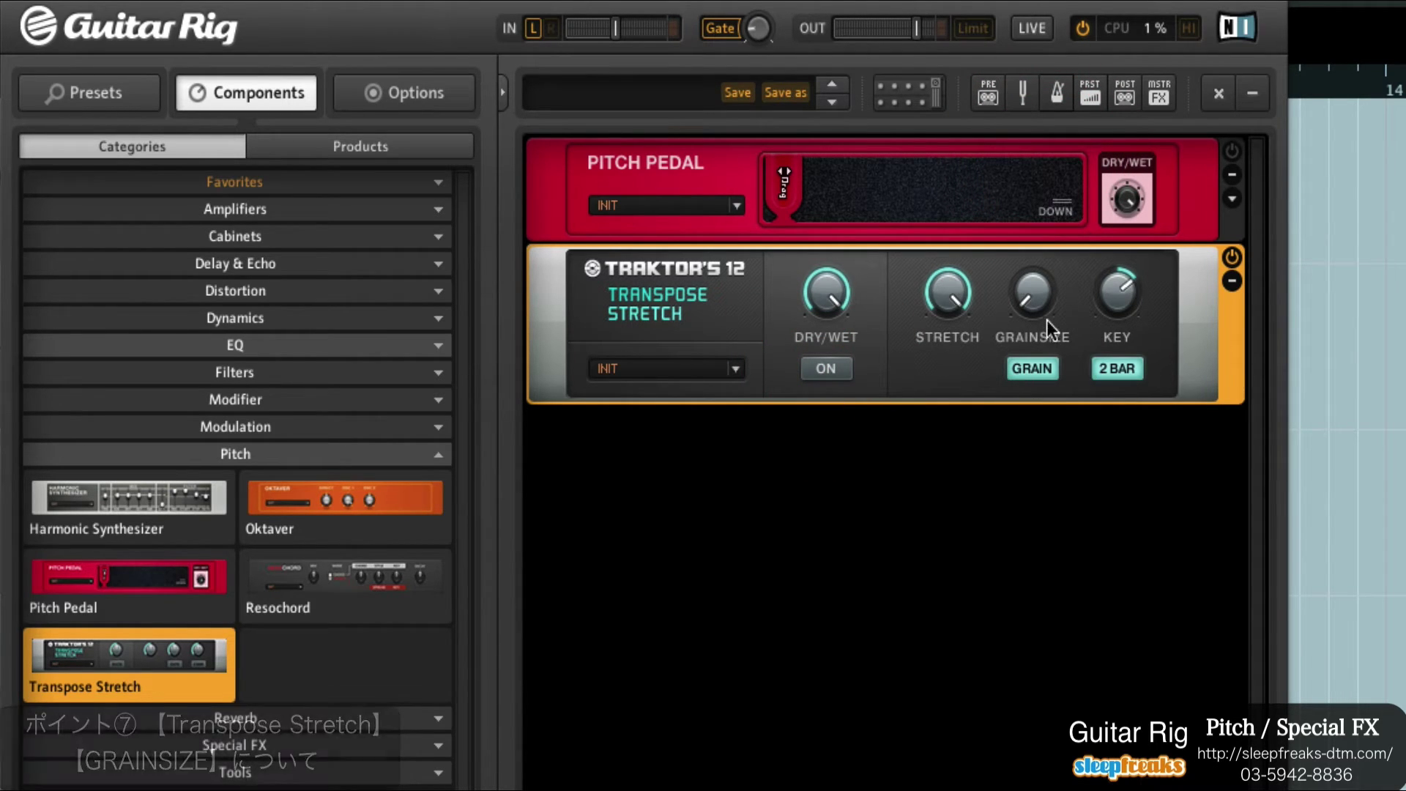
Leave GRAINSIZE a little above halfway with KEY centred, and bypass the Transpose Stretch component
drag(1047, 320, 1034, 358)
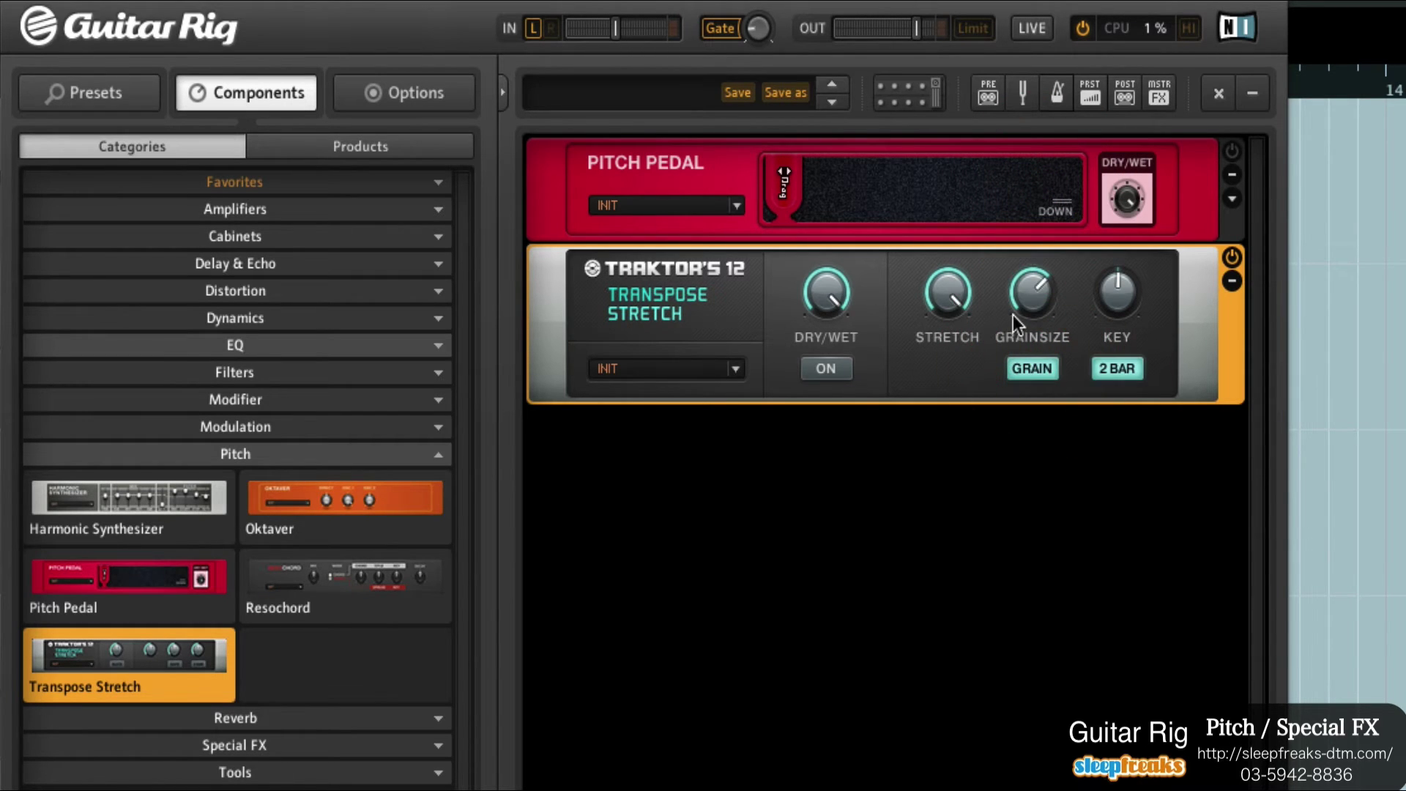
click(1003, 758)
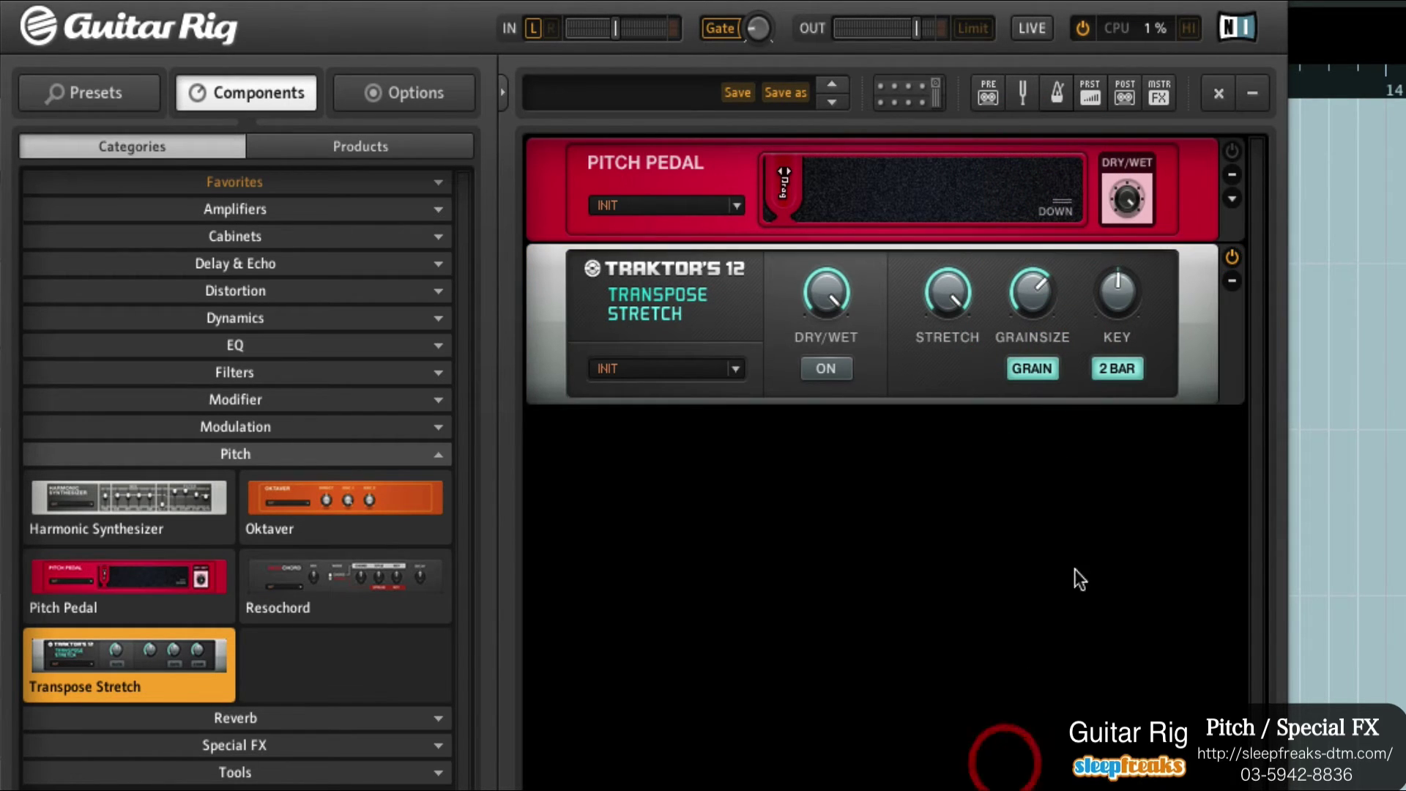
click(1232, 257)
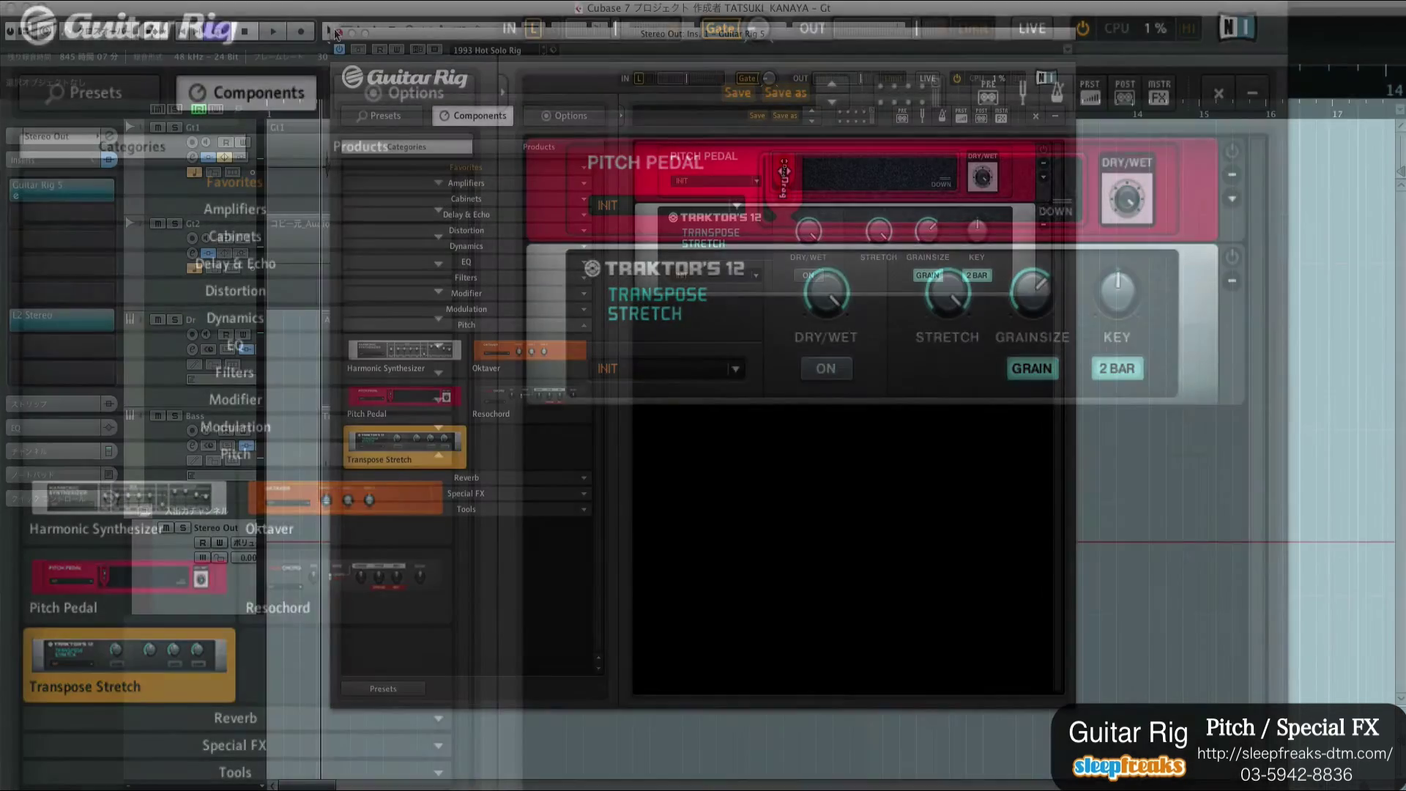
Close the Stereo Out plug-in window and select the Dr track in the project
click(335, 7)
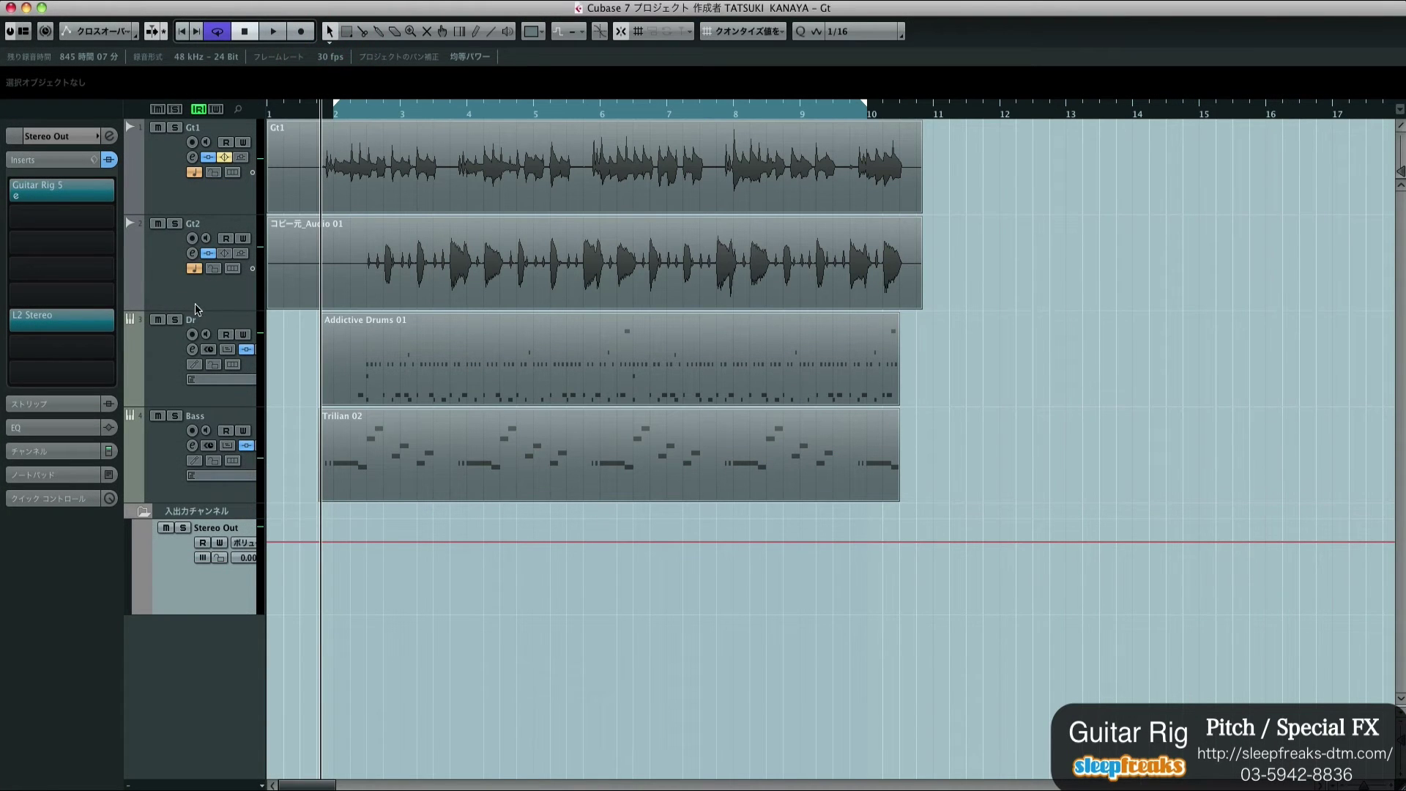
click(196, 318)
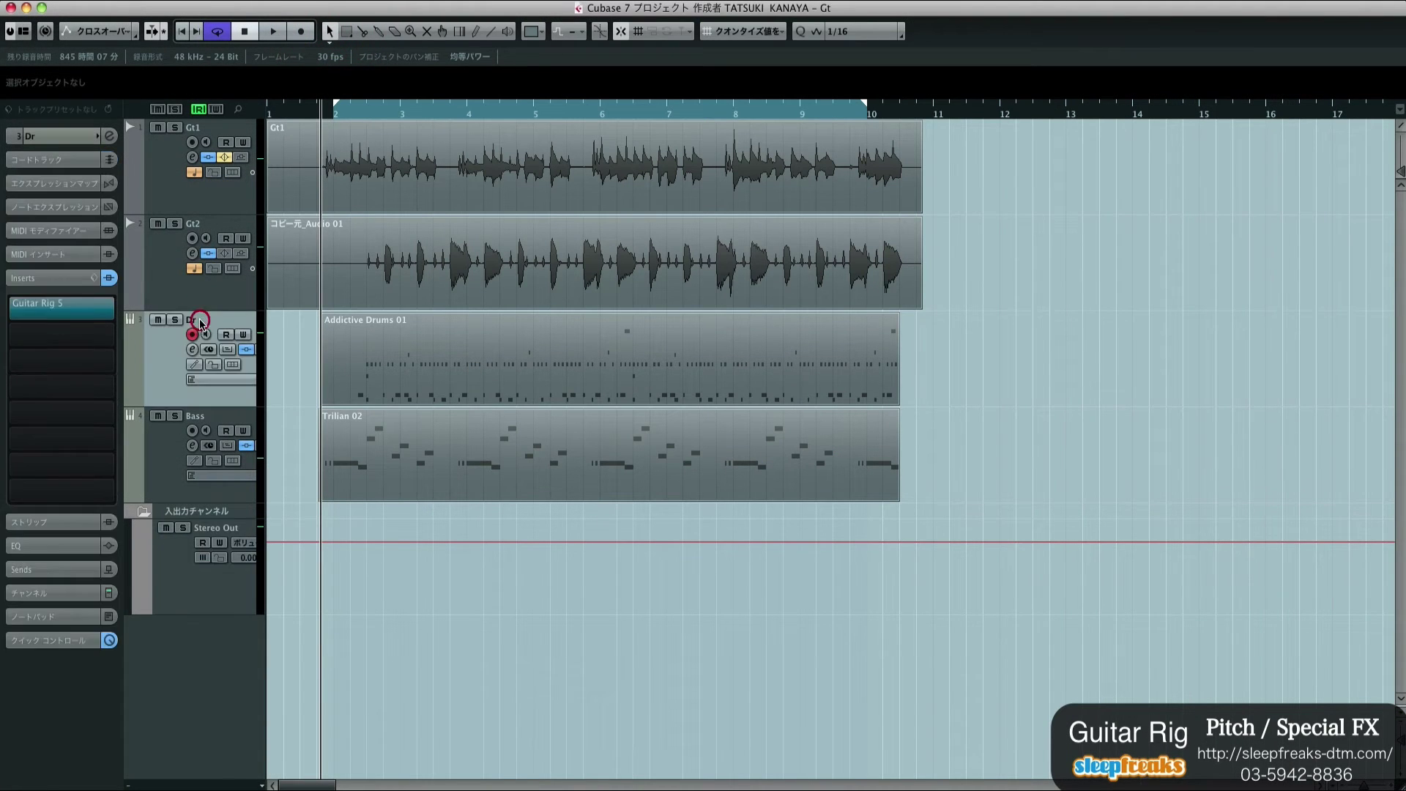
Open Guitar Rig 5 on the Dr track and add Beat Slicer from the Special FX components to the empty rack
click(58, 307)
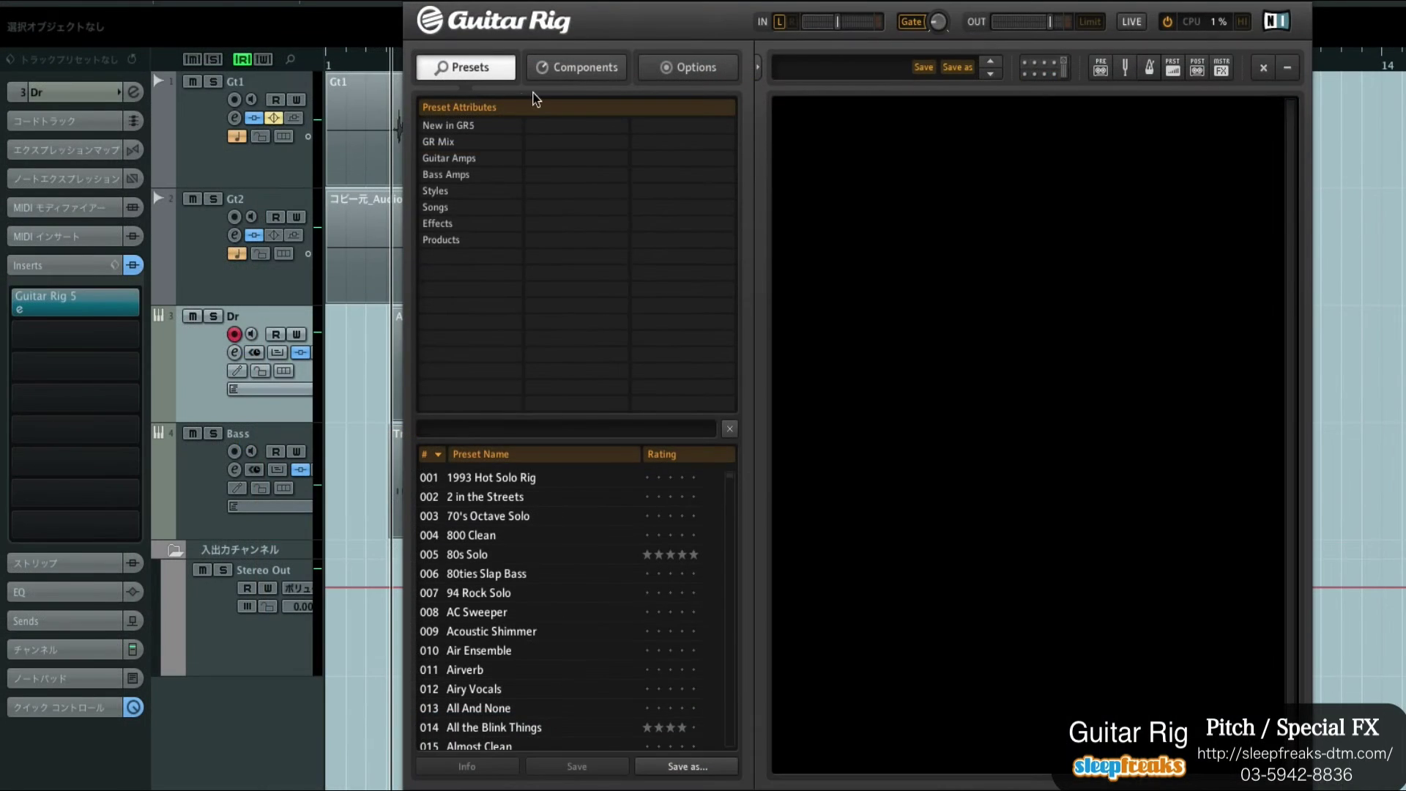
click(456, 120)
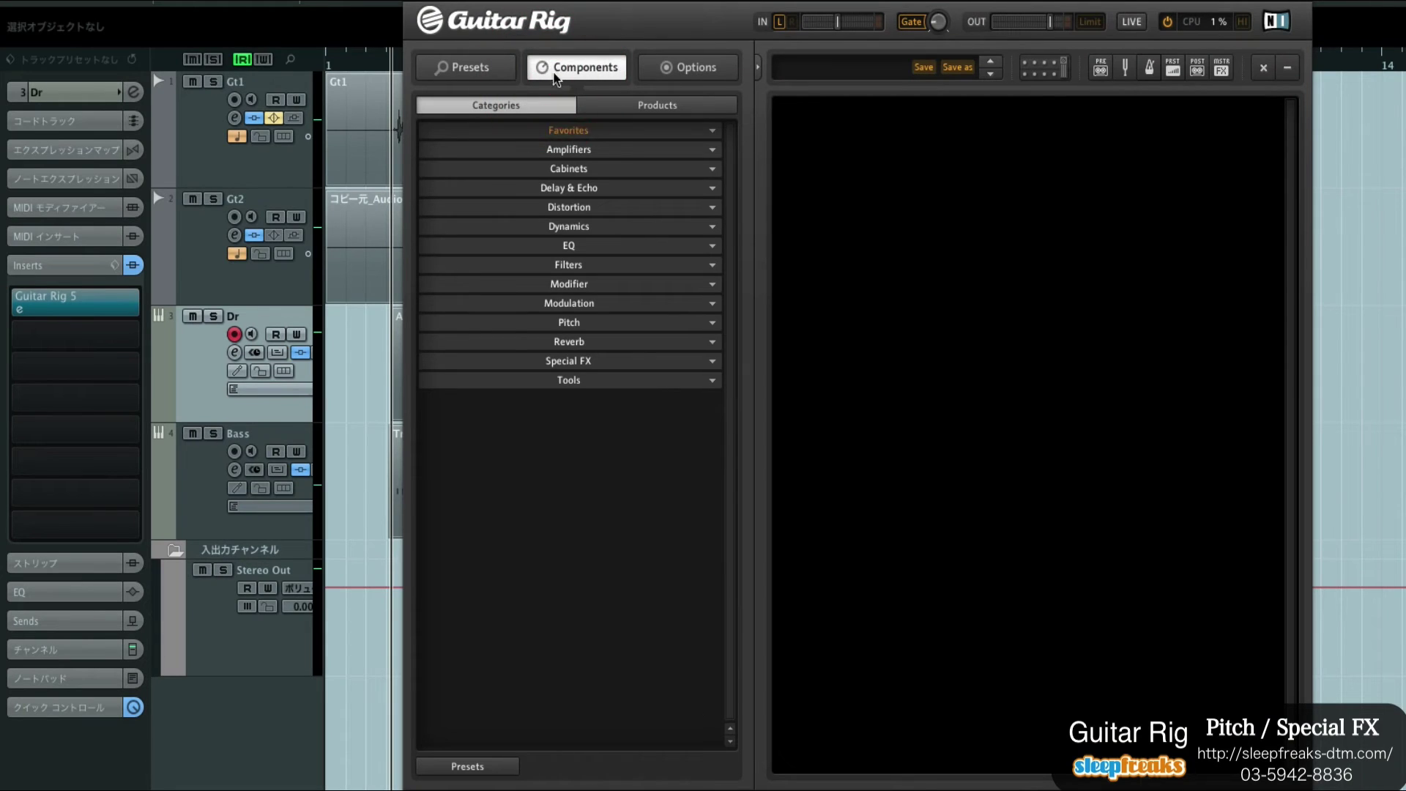
click(568, 364)
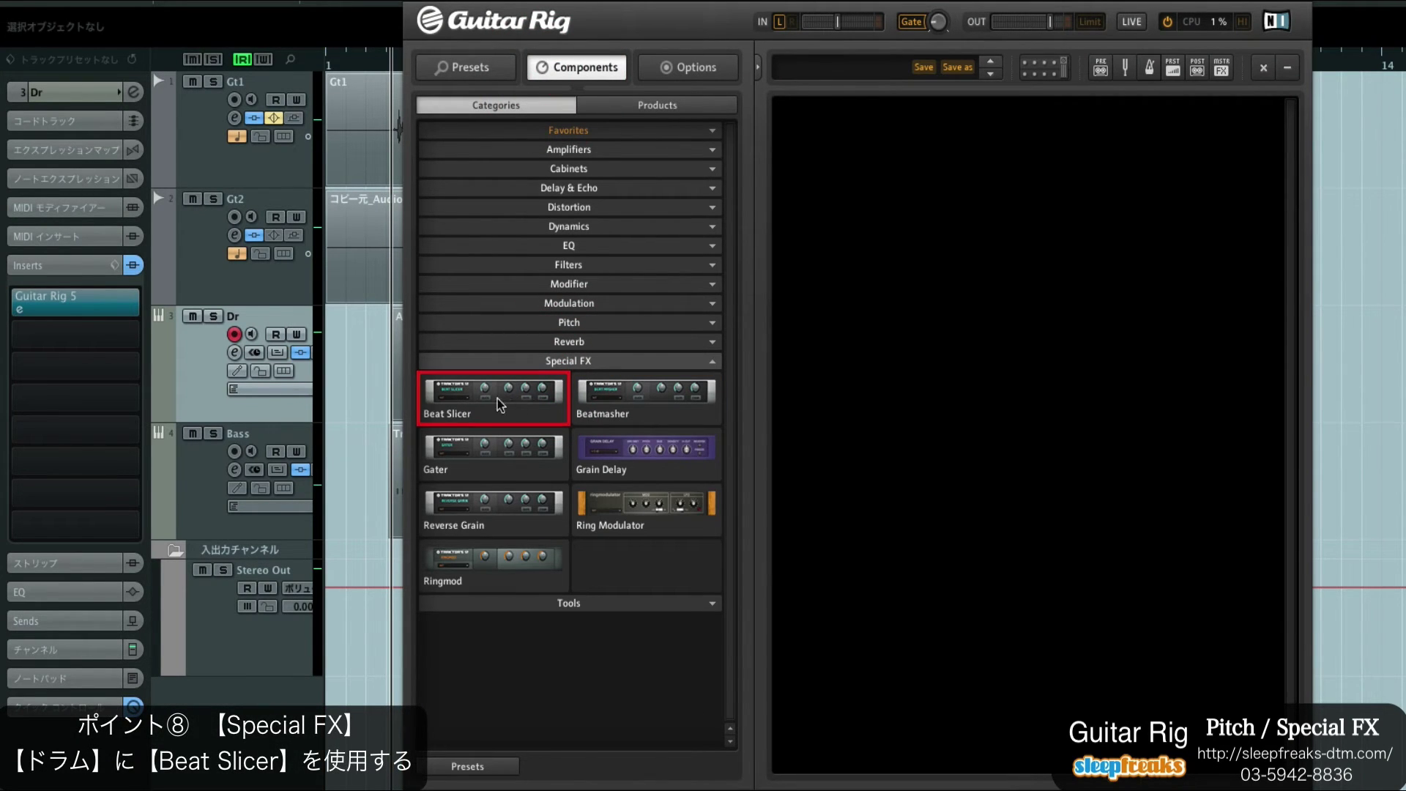
drag(500, 404, 920, 229)
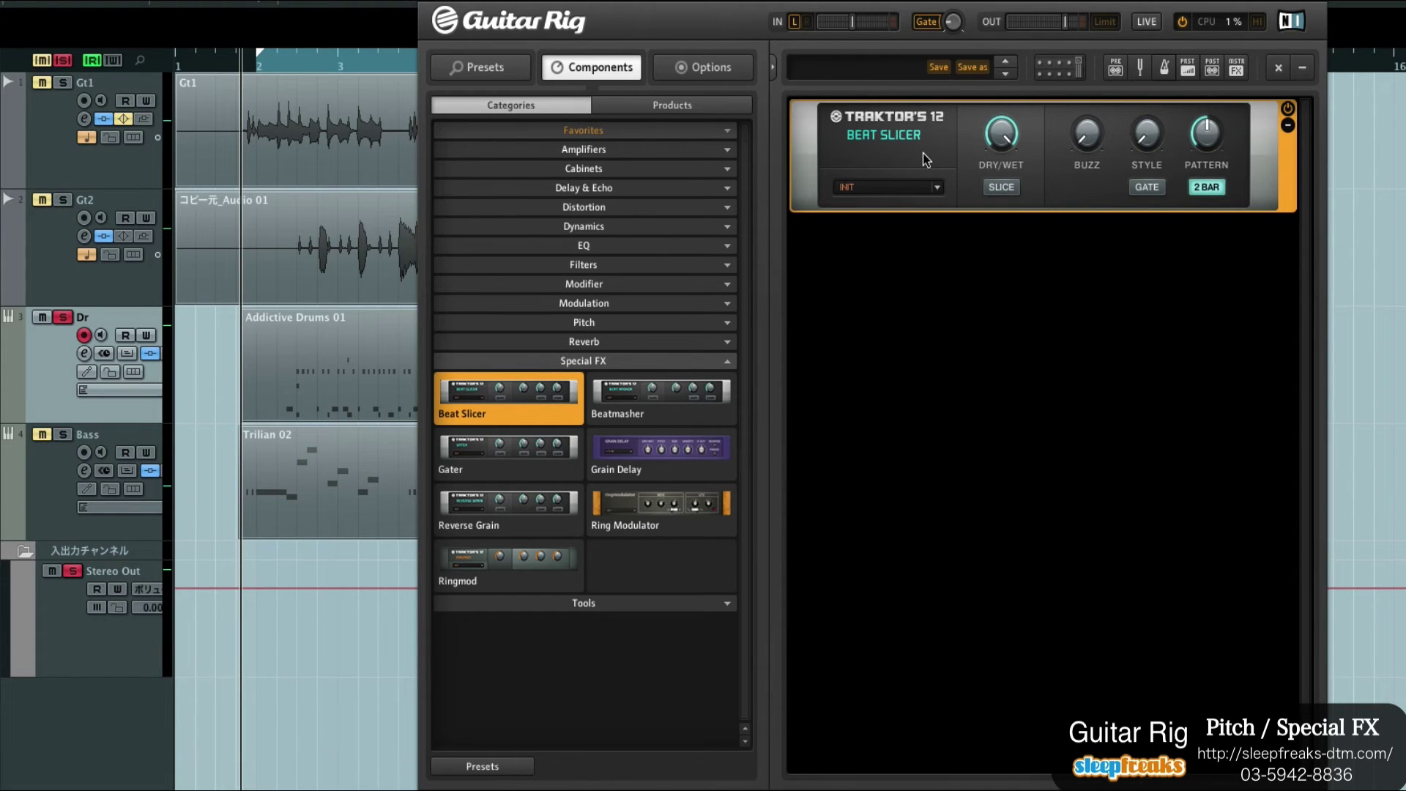
Add Digital LoFi from the Traktor's 12 products below Beat Slicer and raise its BIT and SMPLRATE to about a third
click(679, 104)
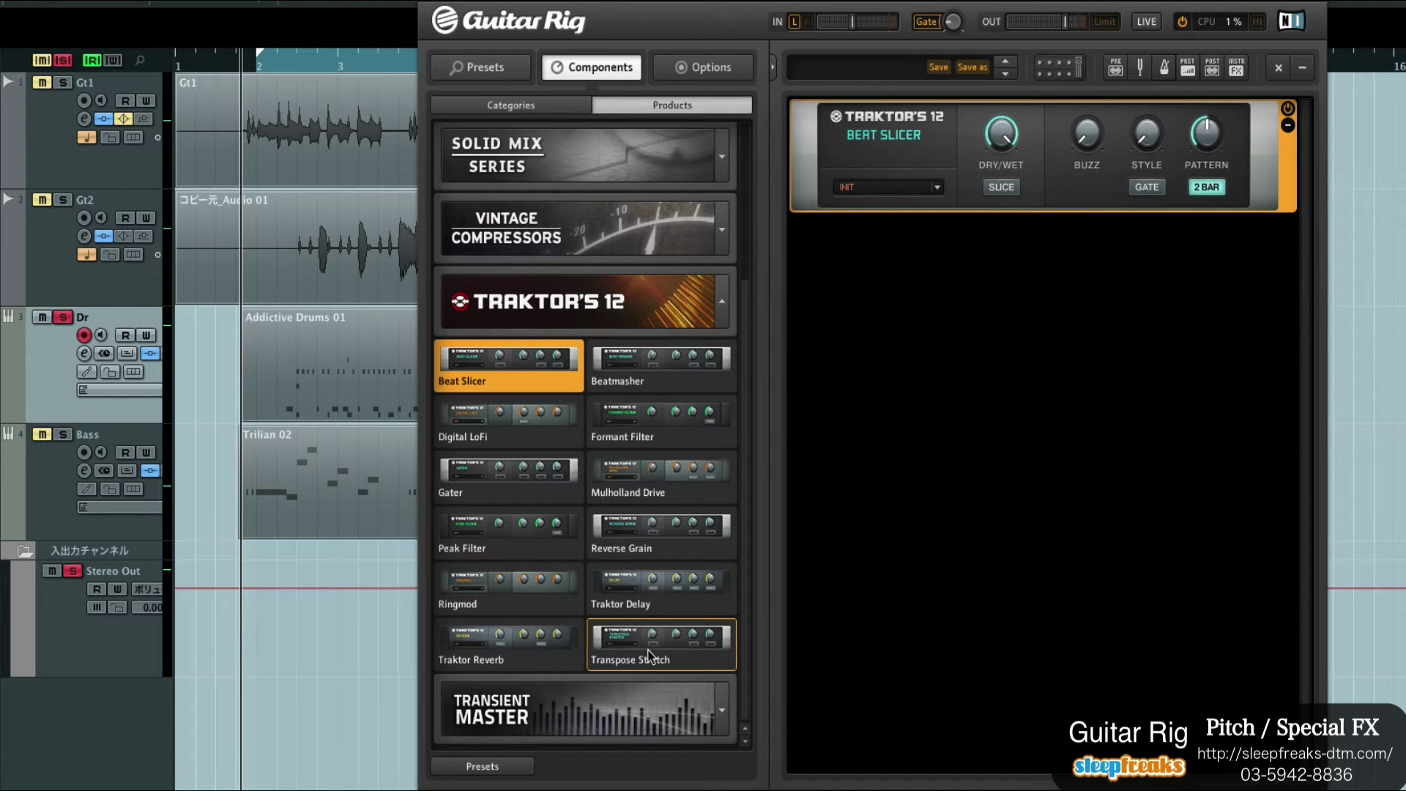
drag(546, 419, 1012, 295)
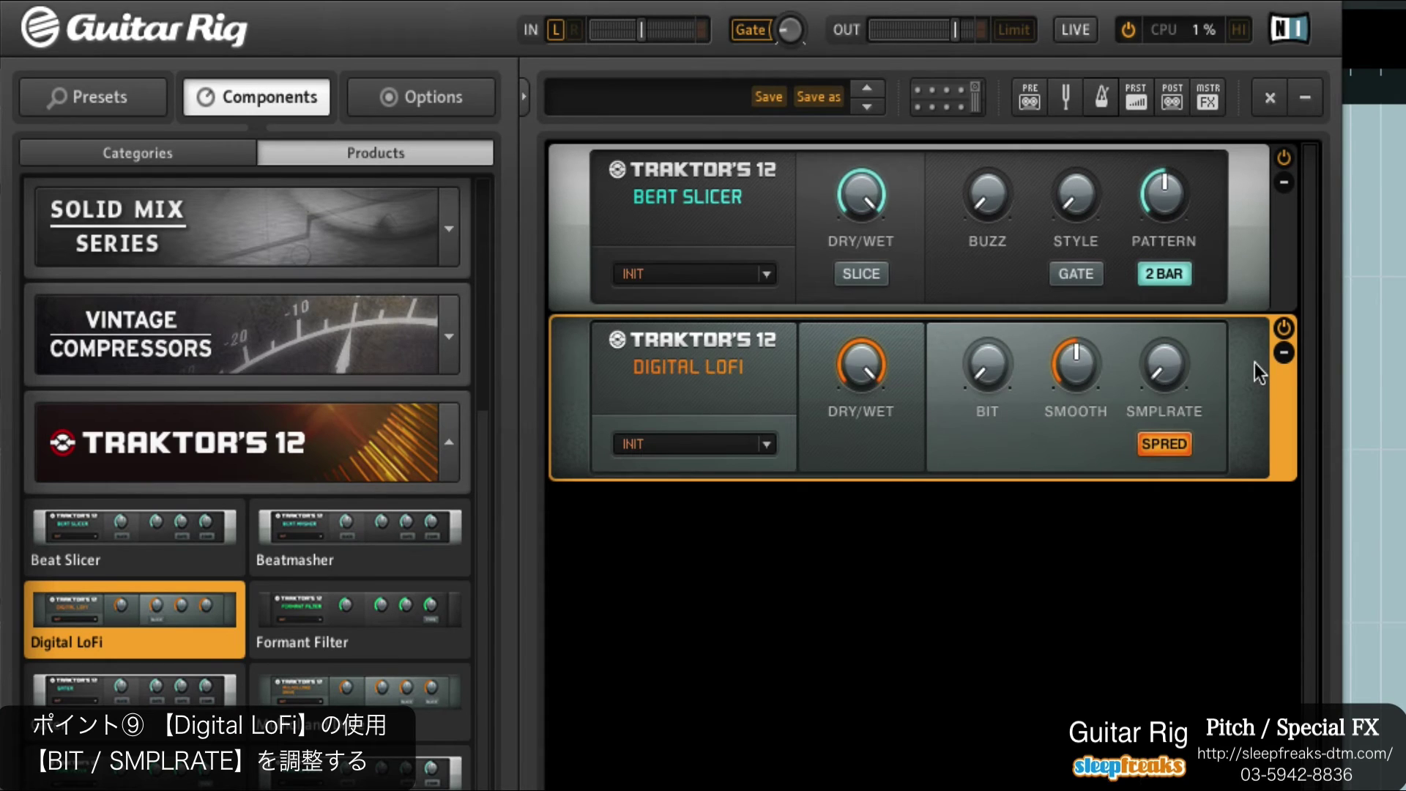
drag(995, 350, 994, 319)
drag(991, 366, 990, 383)
drag(1177, 359, 1175, 337)
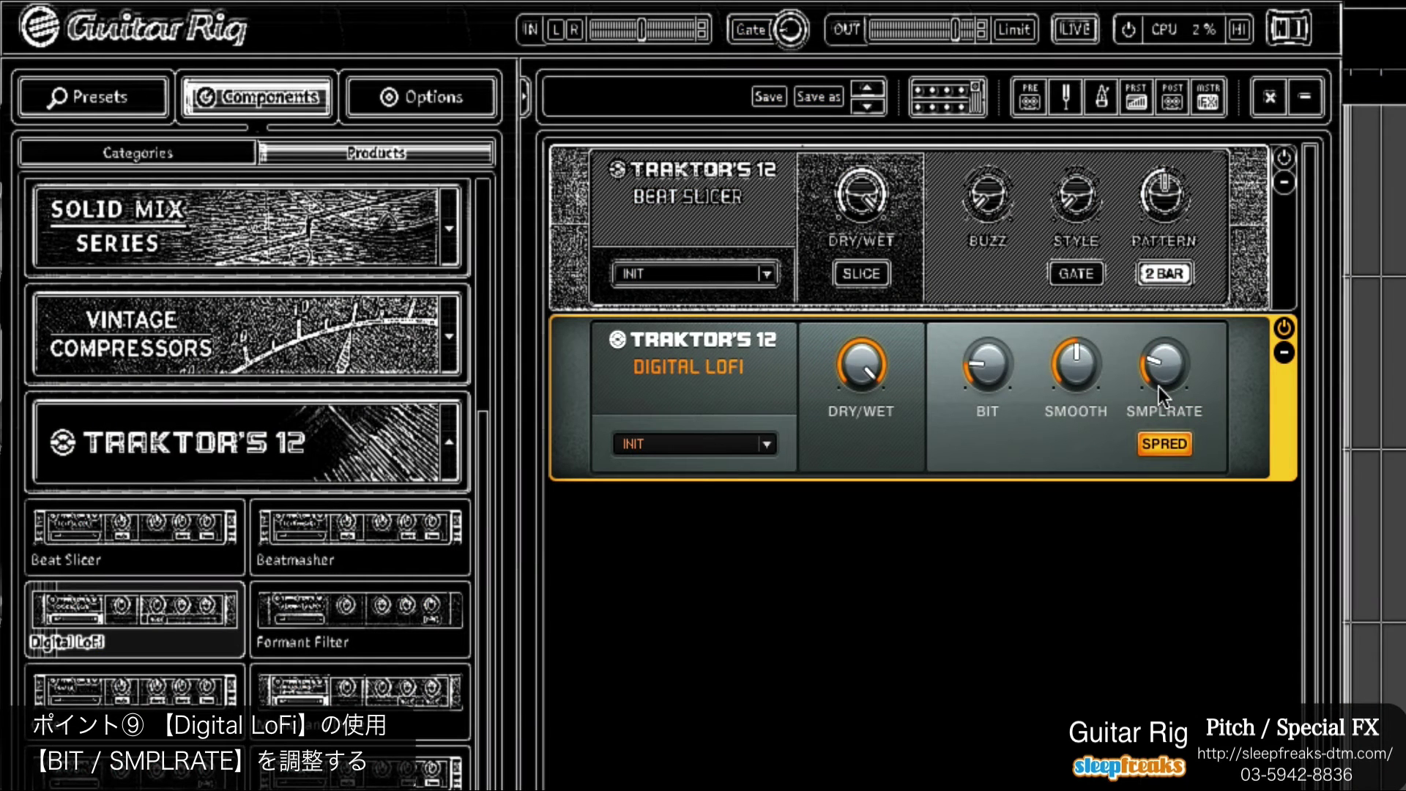
mouse_move(1158, 386)
mouse_down()
mouse_move(1160, 341)
mouse_move(1154, 394)
mouse_move(1119, 402)
mouse_up()
drag(995, 368, 981, 334)
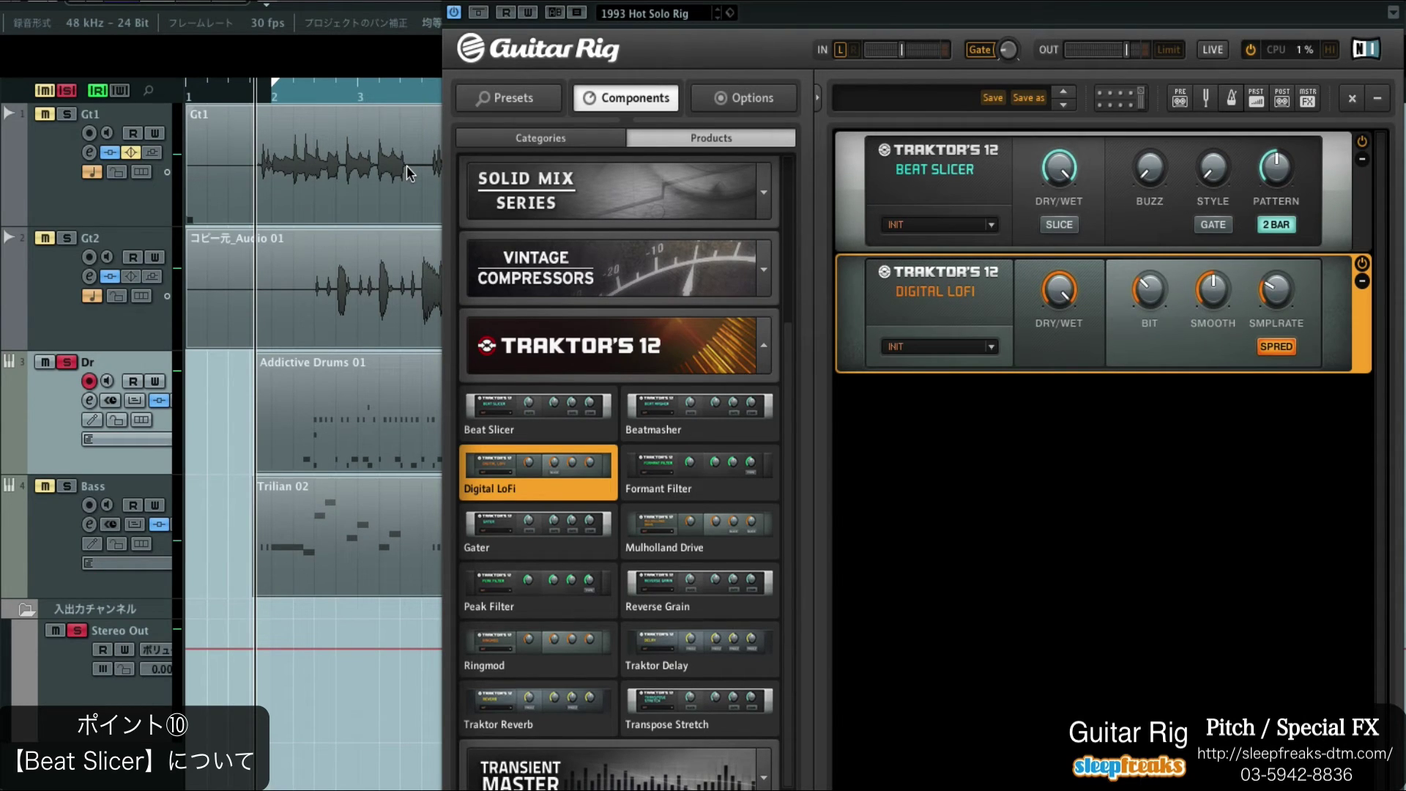
Enable SLICE on Beat Slicer, and set PATTERN slightly below centre and STYLE to about a third
click(1061, 225)
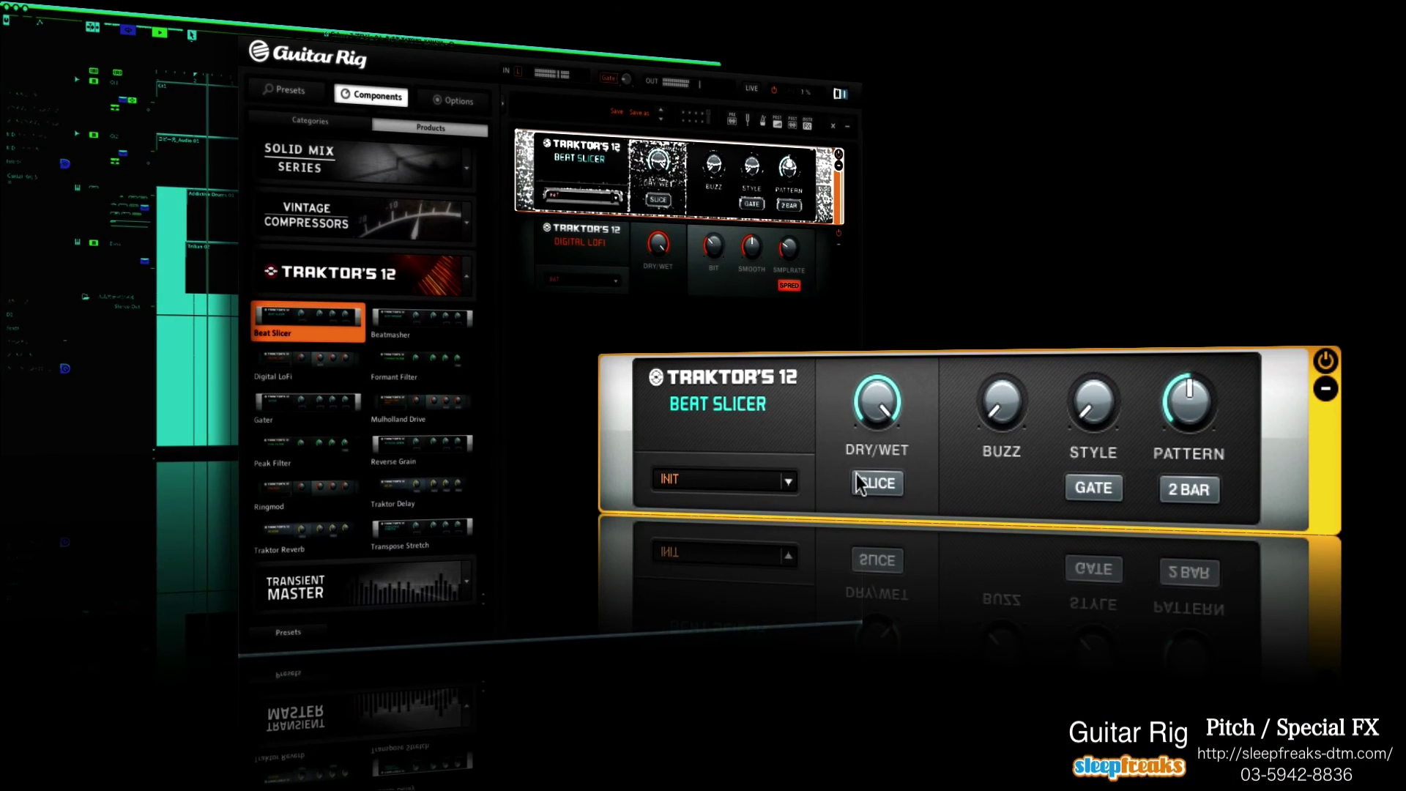
click(924, 253)
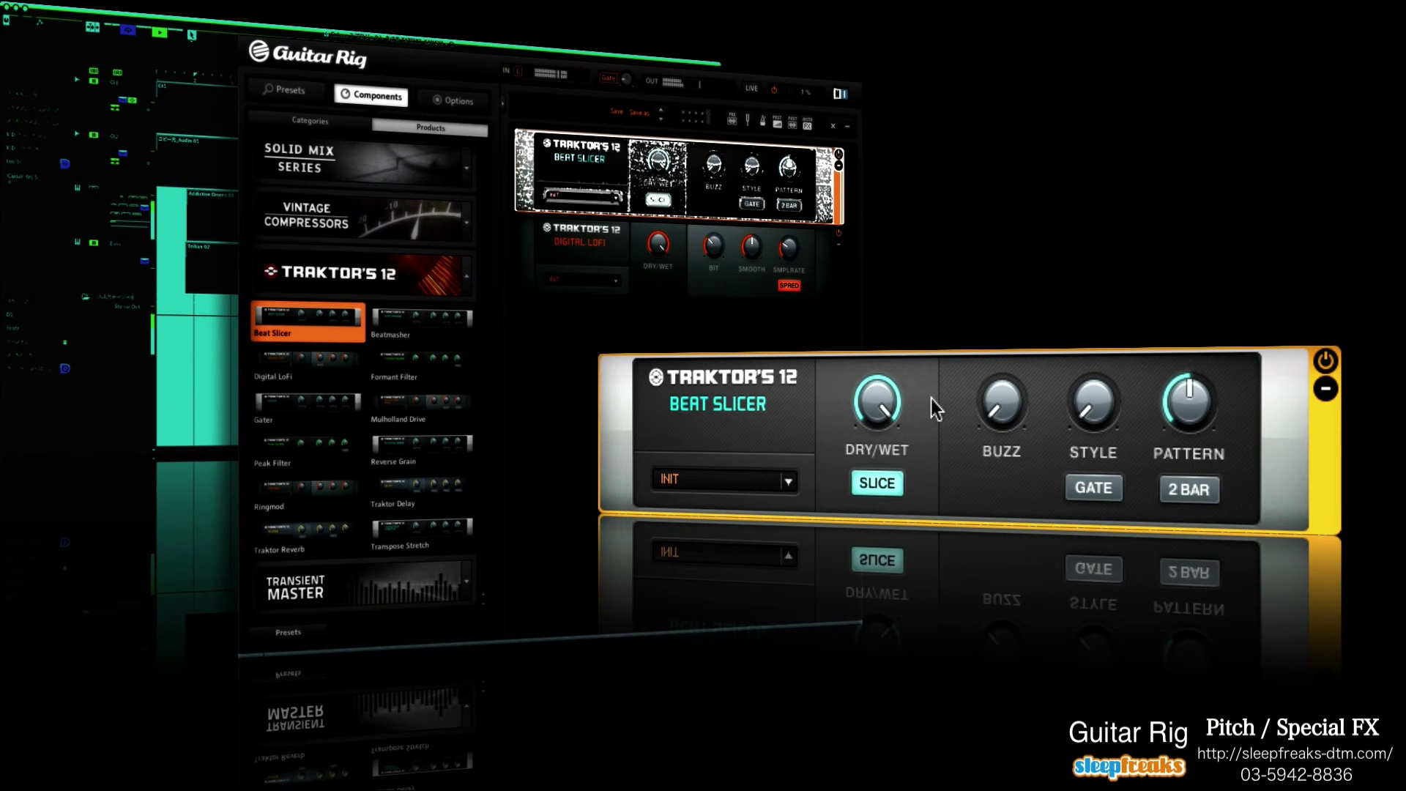
mouse_move(1186, 364)
mouse_down()
mouse_move(1184, 396)
mouse_move(1189, 347)
mouse_move(1169, 486)
mouse_up()
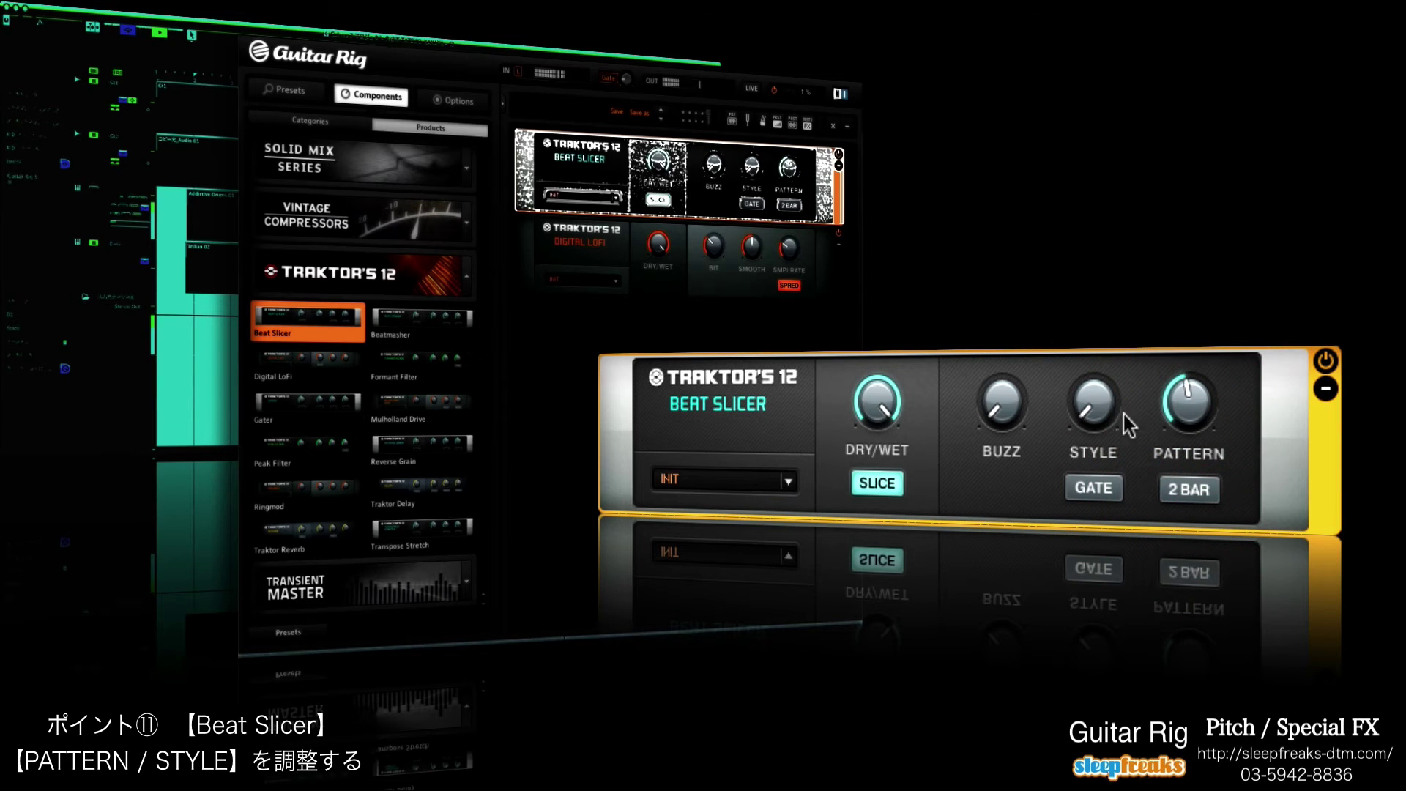
drag(1098, 432, 1095, 346)
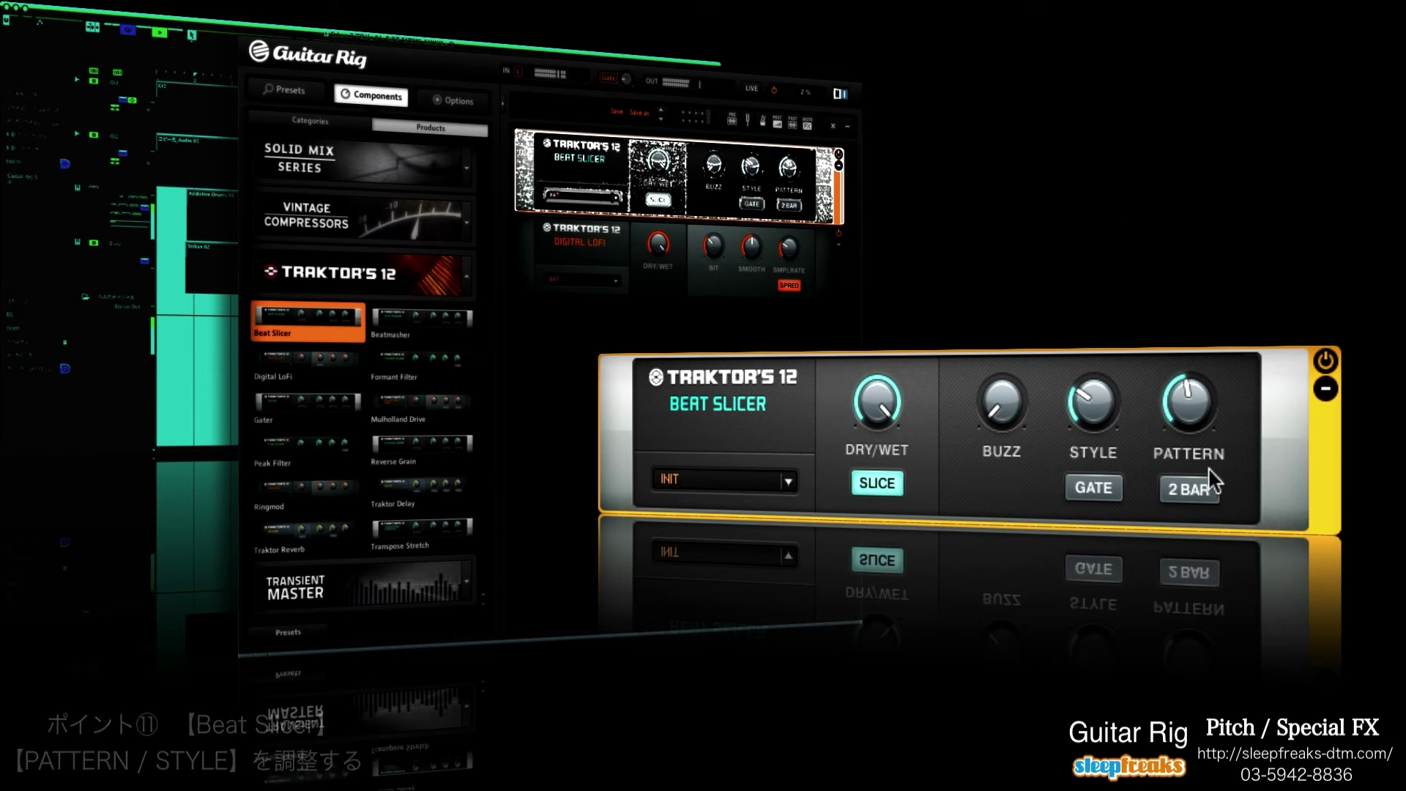
Audition Beat Slicer with 2 BAR switched on and off again, and turn SLICE off
click(1189, 502)
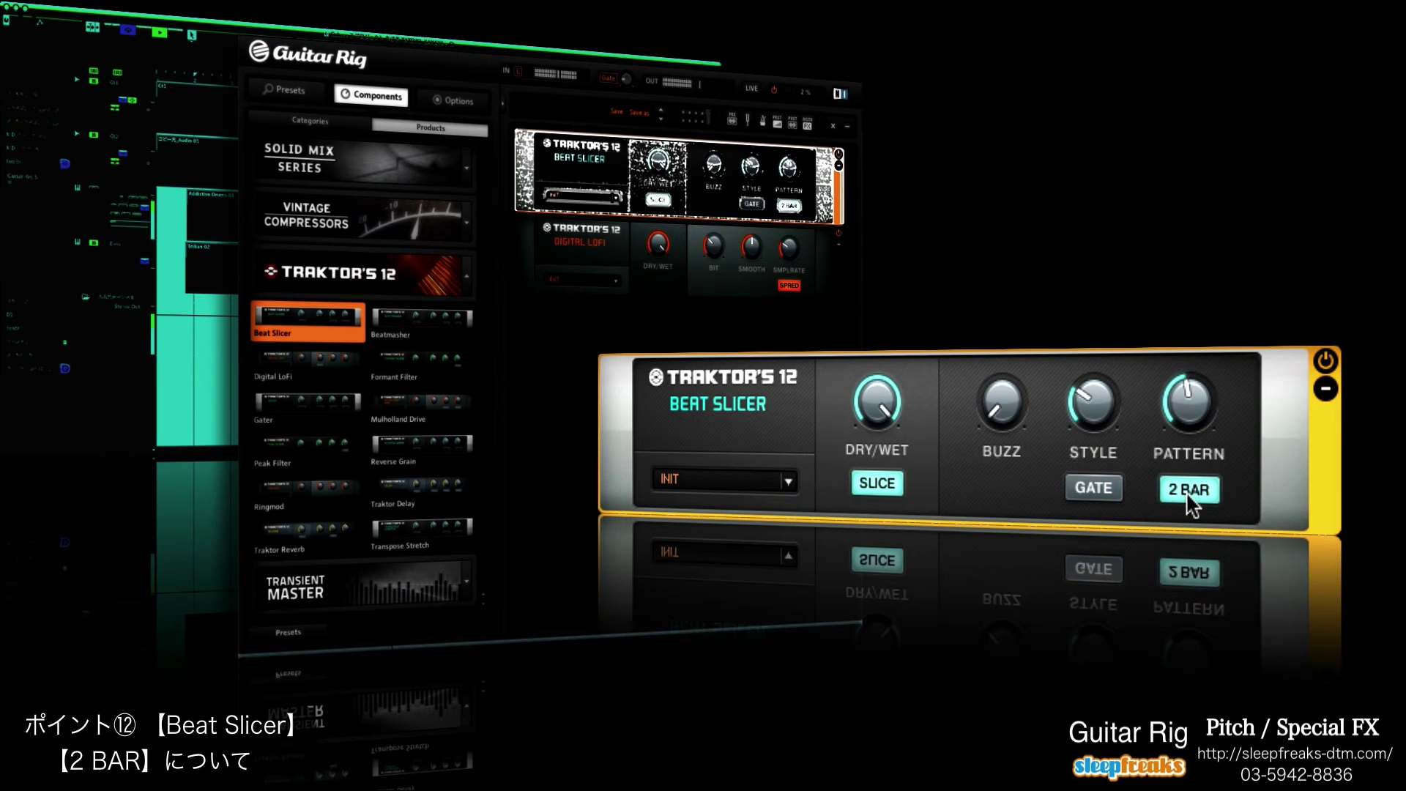
click(1186, 495)
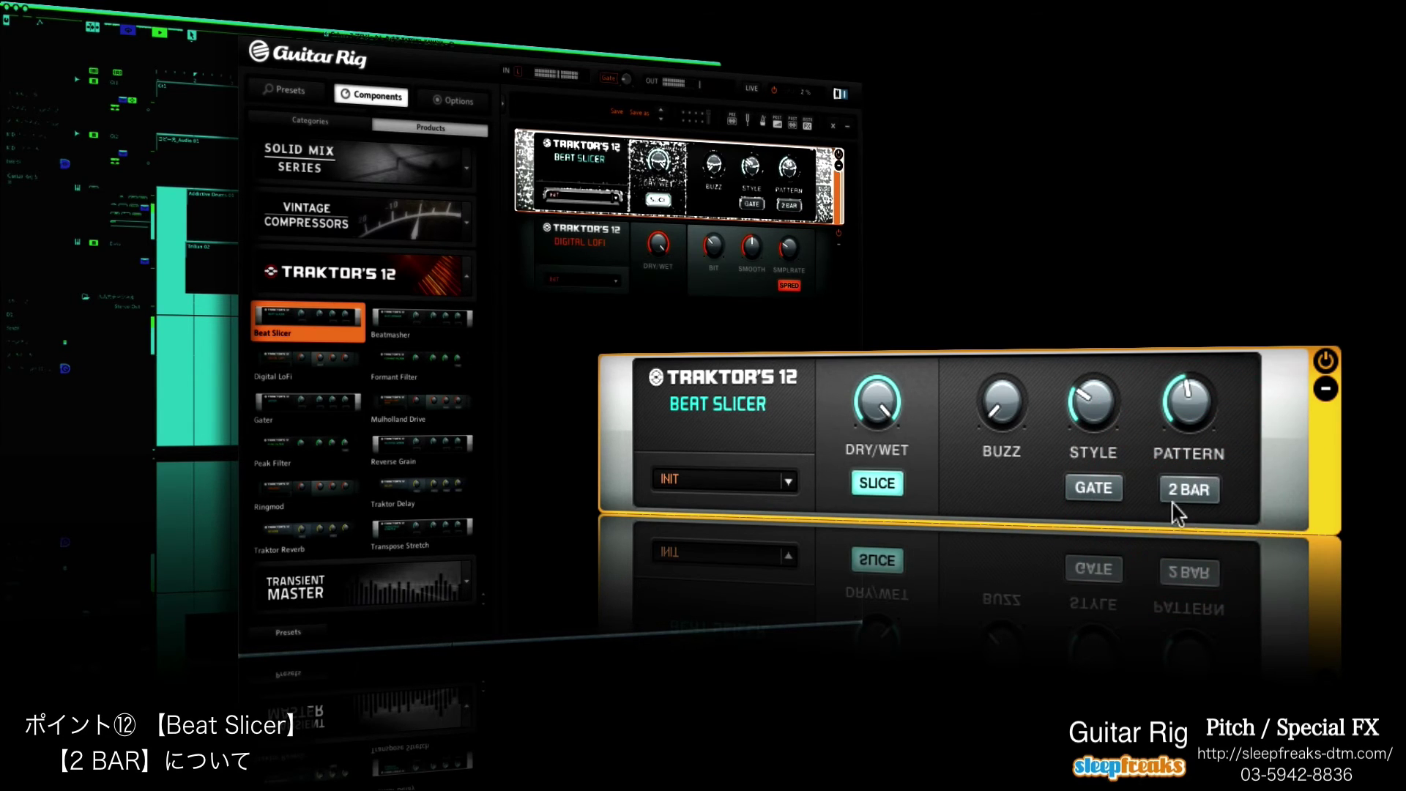
click(893, 480)
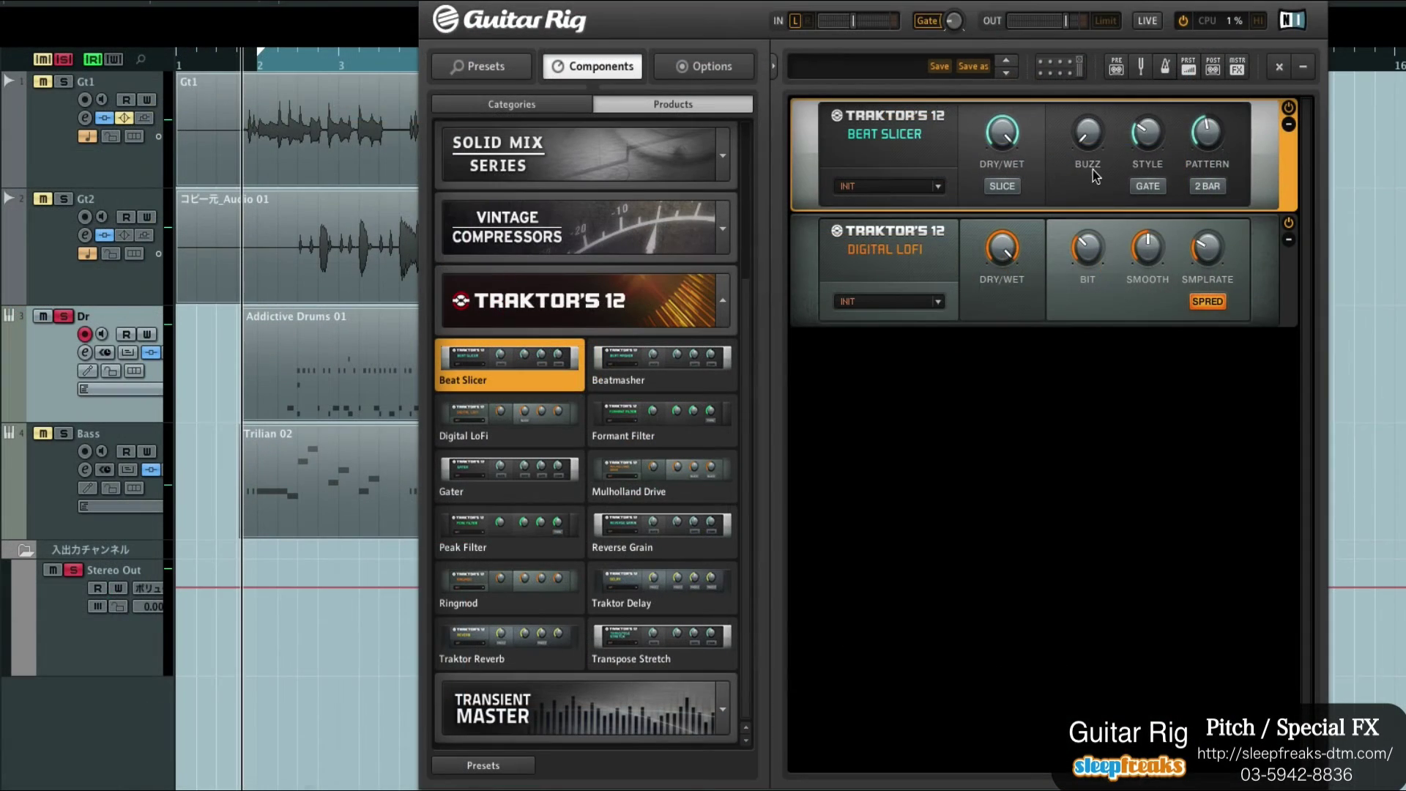
Play the drums through SLICE while raising Beat Slicer's BUZZ to its maximum, and leave BUZZ at about two-thirds
drag(1086, 145, 1083, 88)
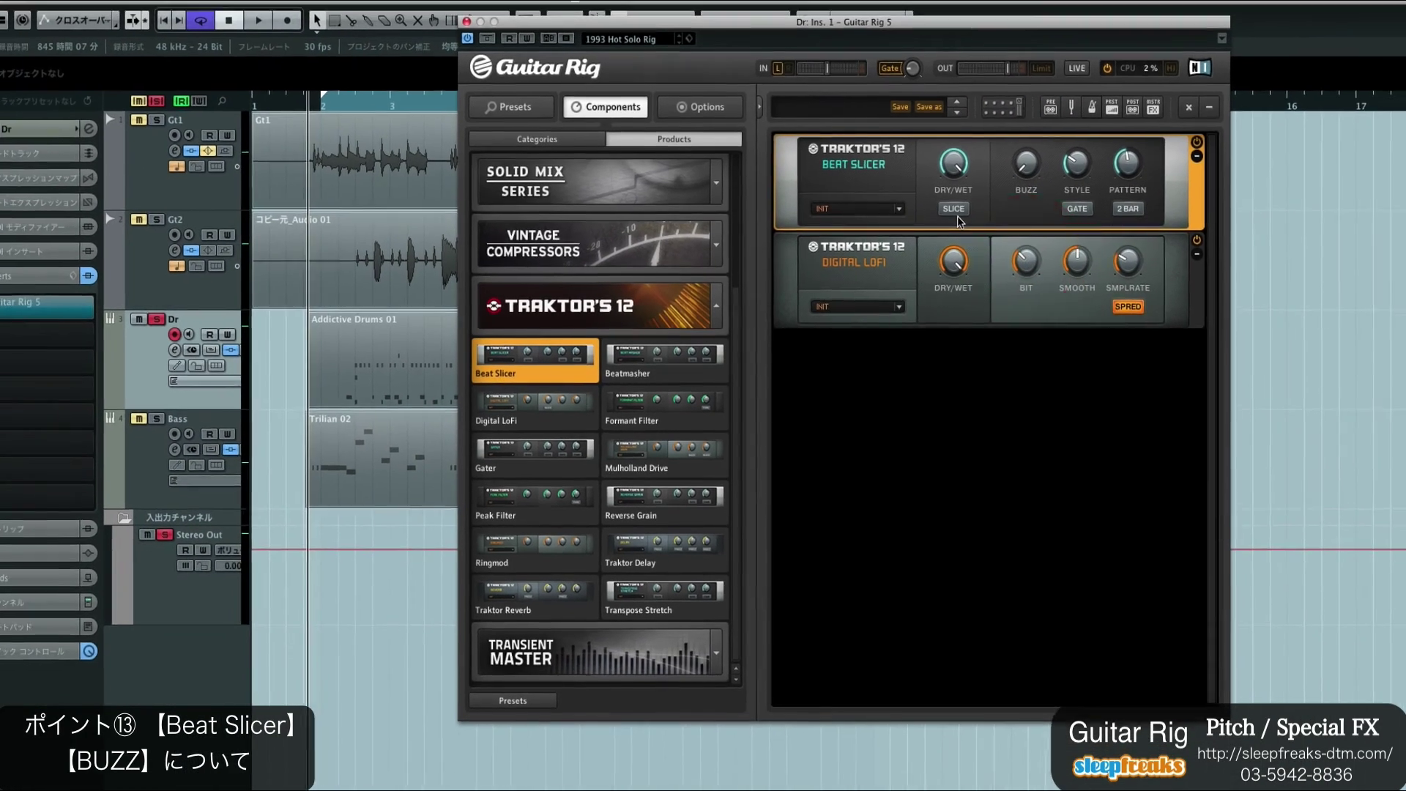
key(space)
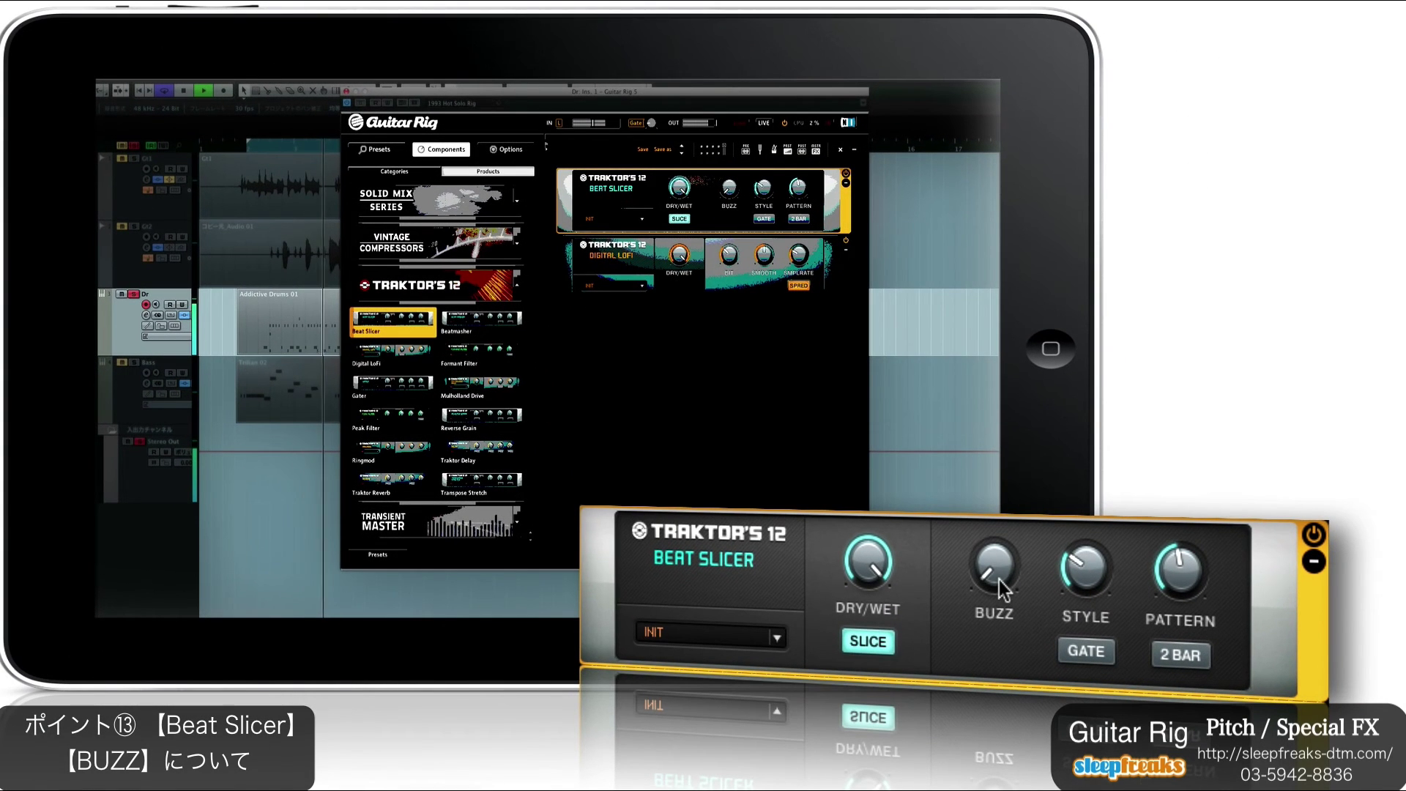
drag(999, 580, 982, 512)
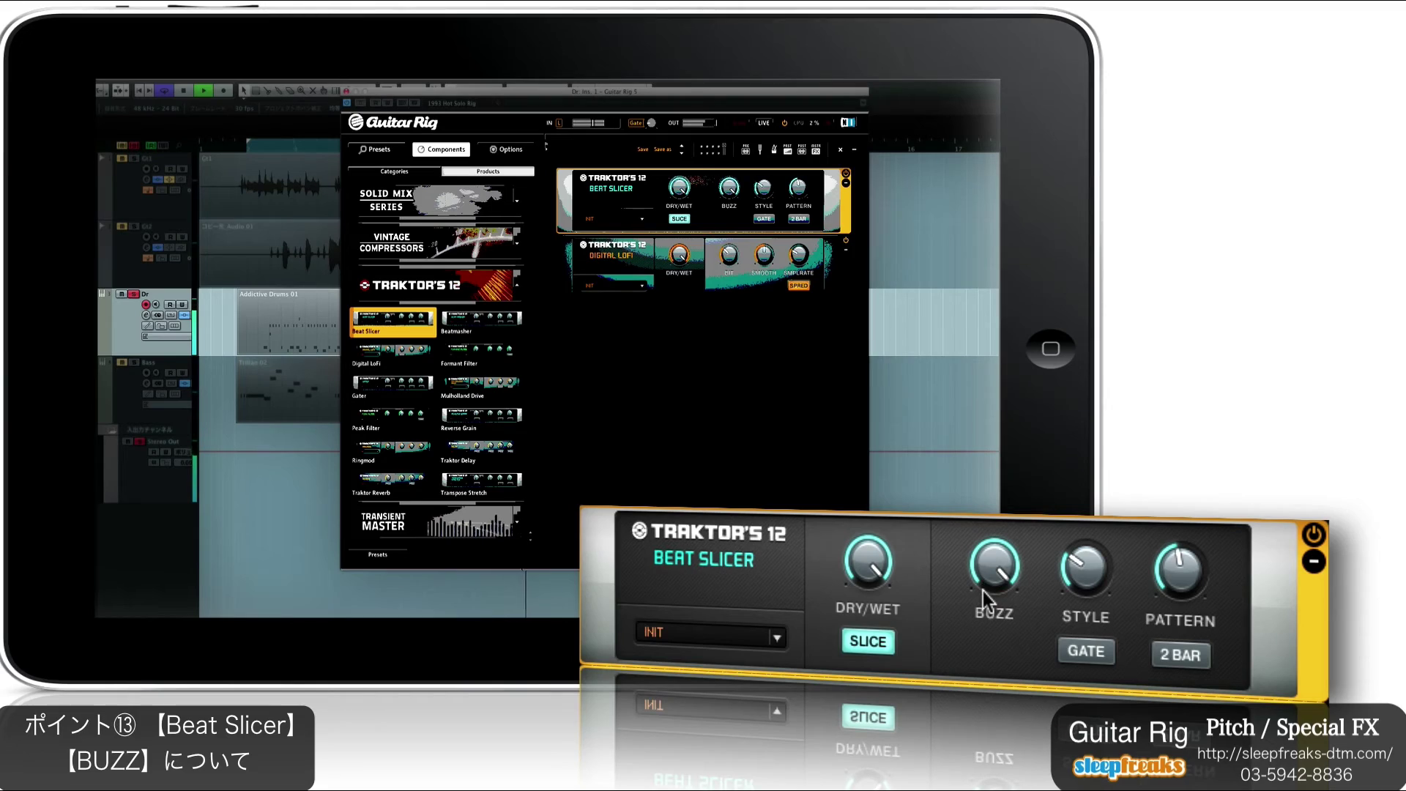
drag(985, 599, 976, 626)
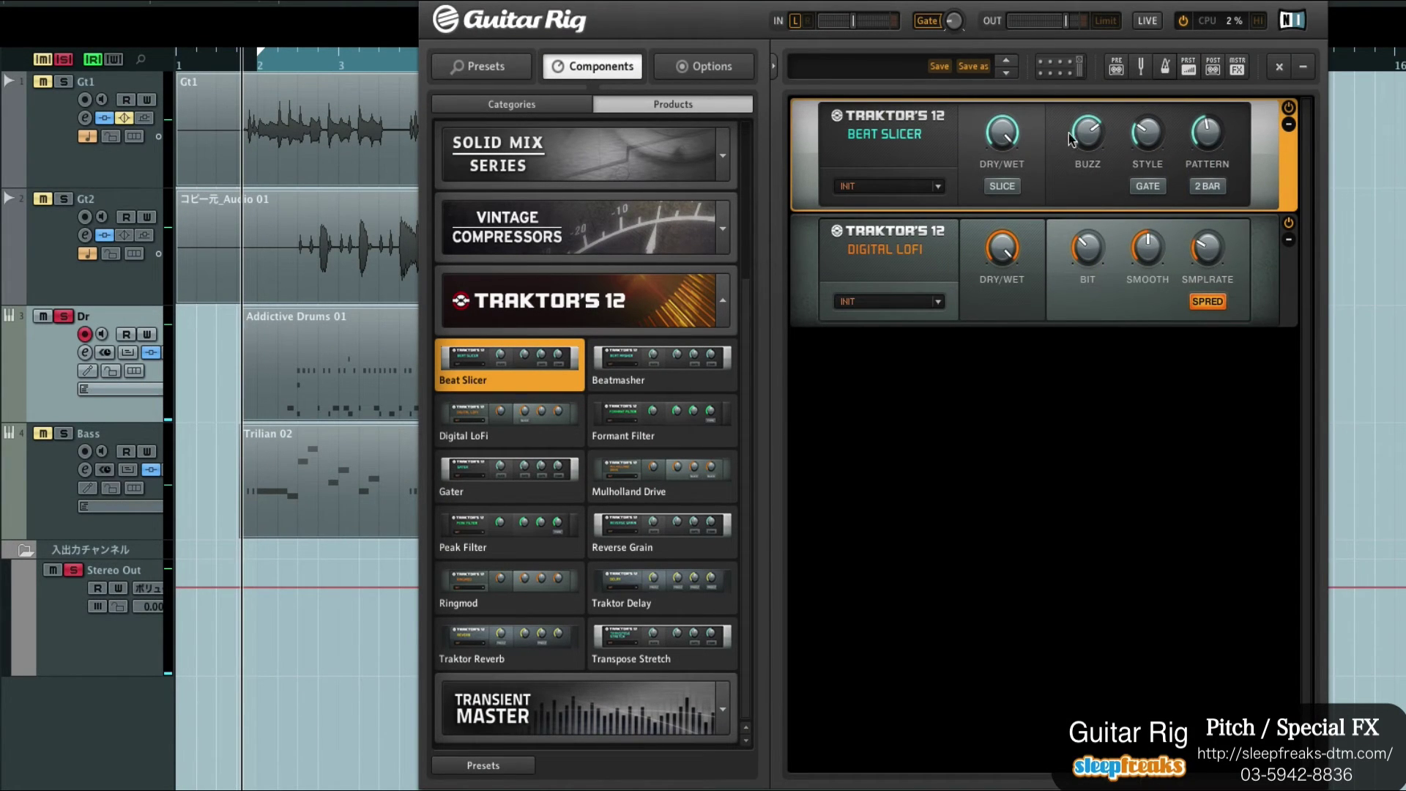
mouse_move(1071, 139)
mouse_down()
mouse_move(1078, 99)
mouse_move(1091, 129)
mouse_up()
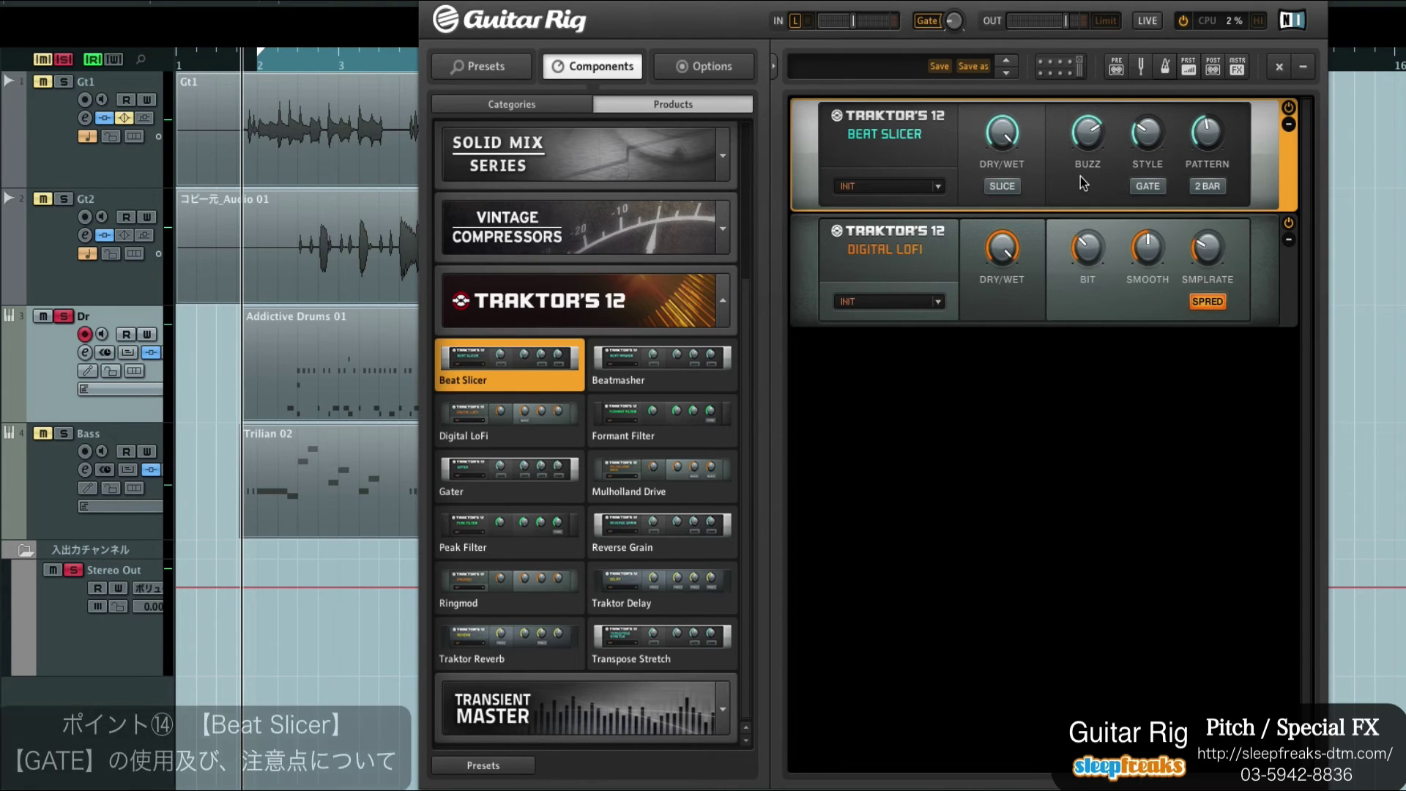
Audition the drums with Beat Slicer's GATE enabled and SLICE switched on and off, and turn GATE off
click(1155, 188)
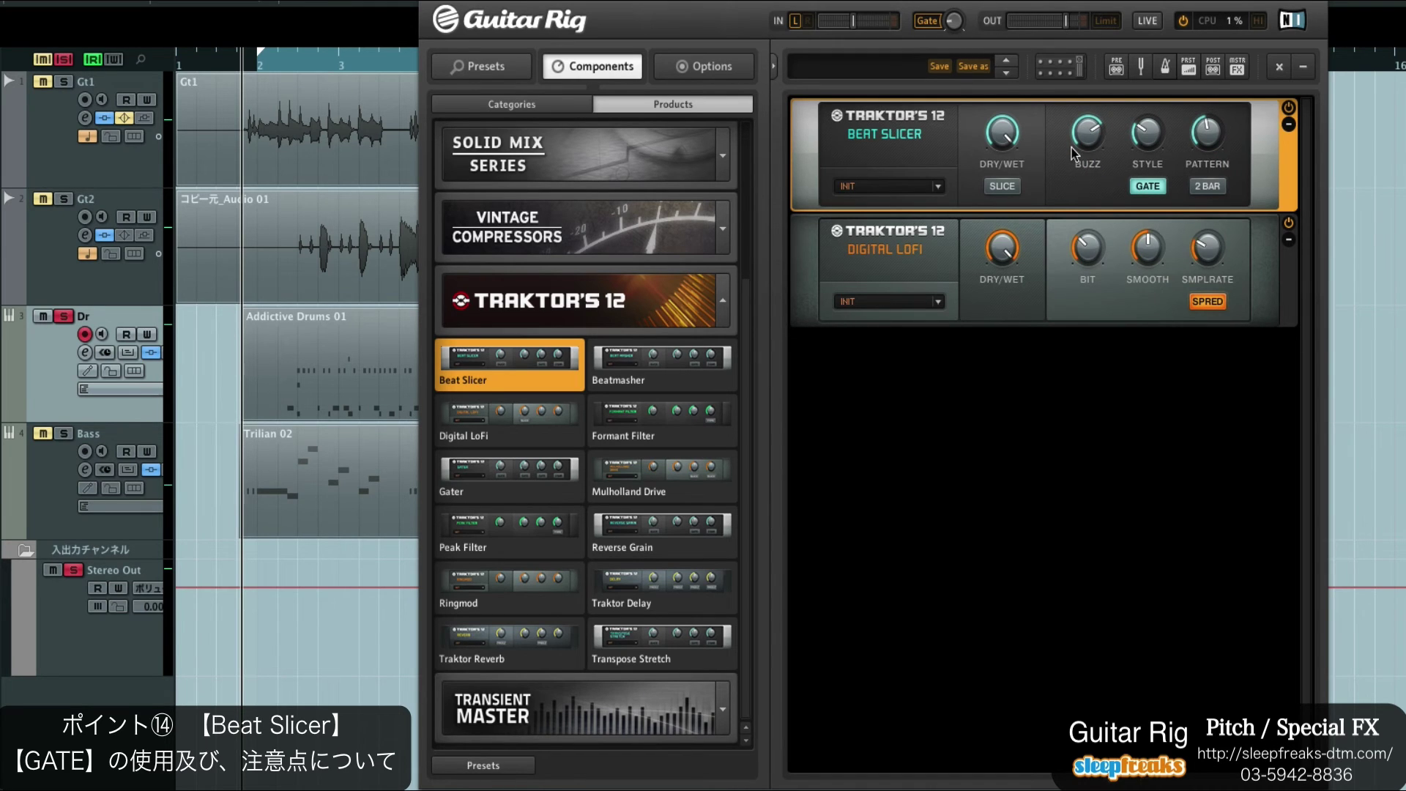
key(space)
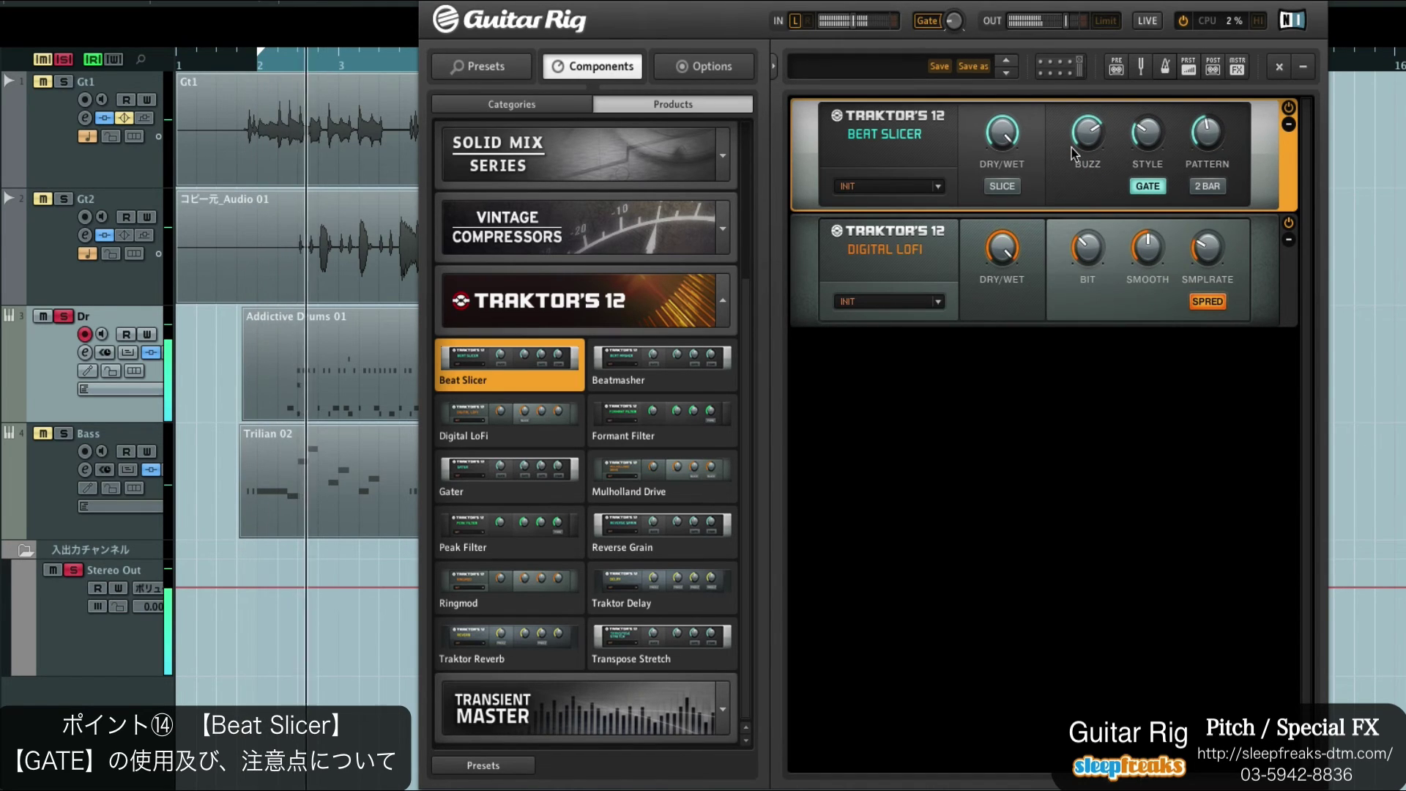
click(1003, 185)
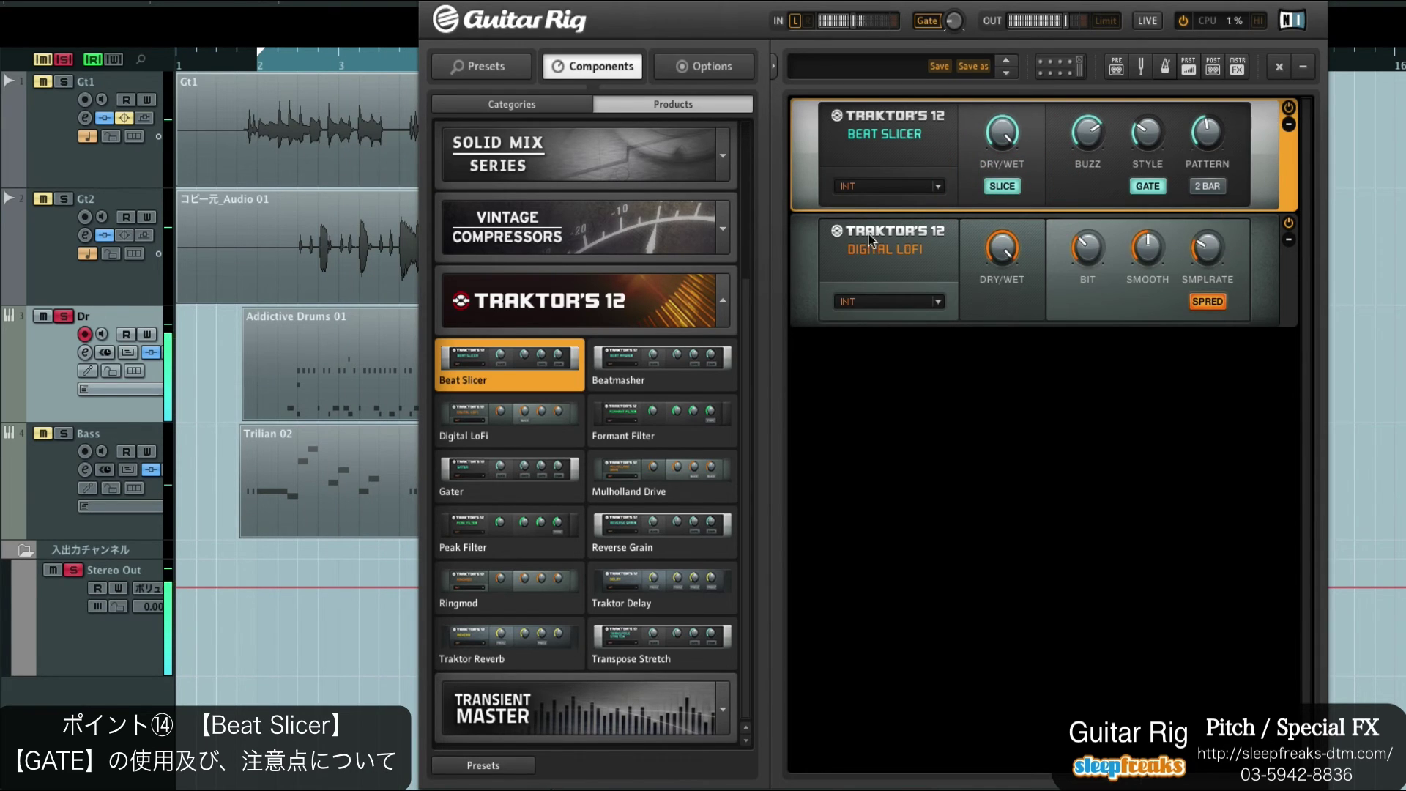
click(999, 185)
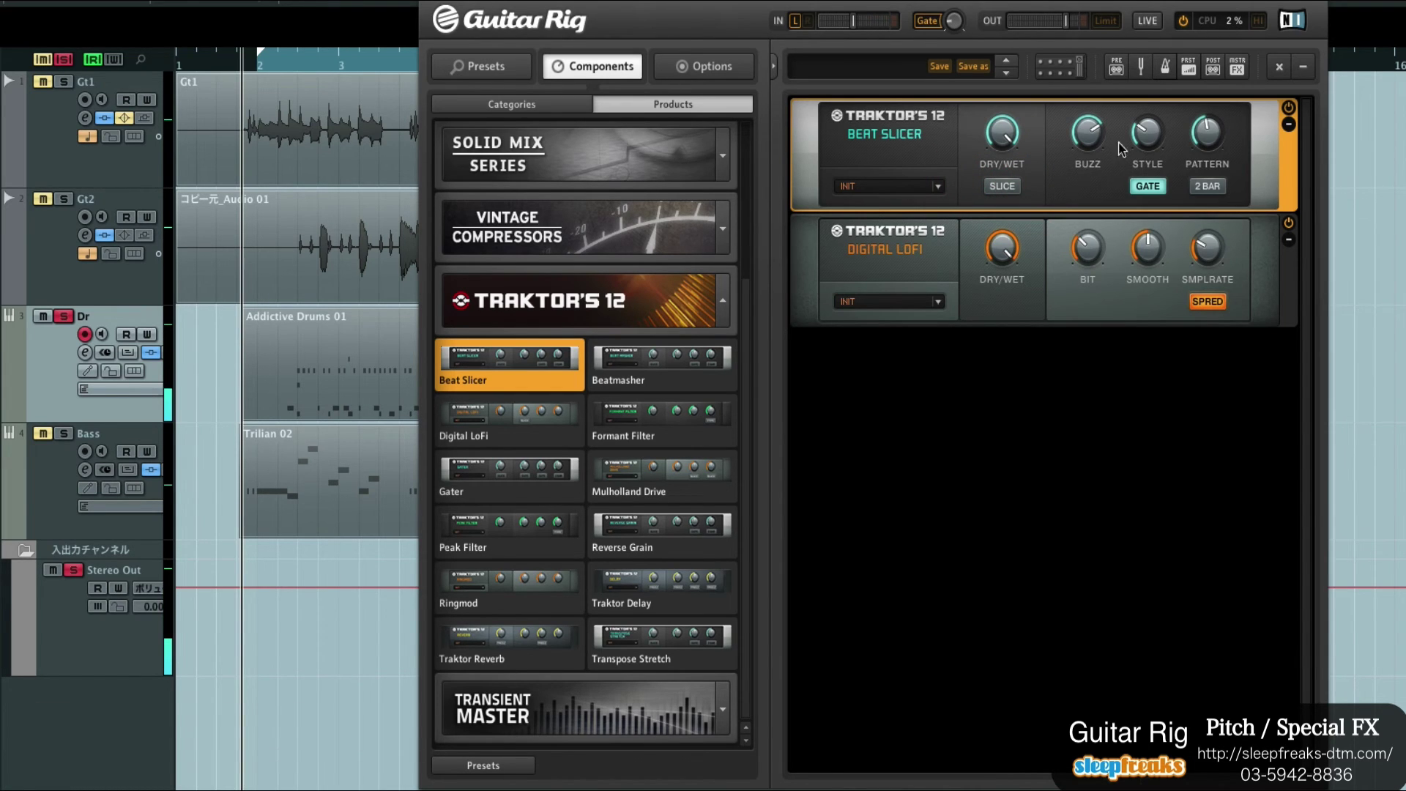
click(1137, 180)
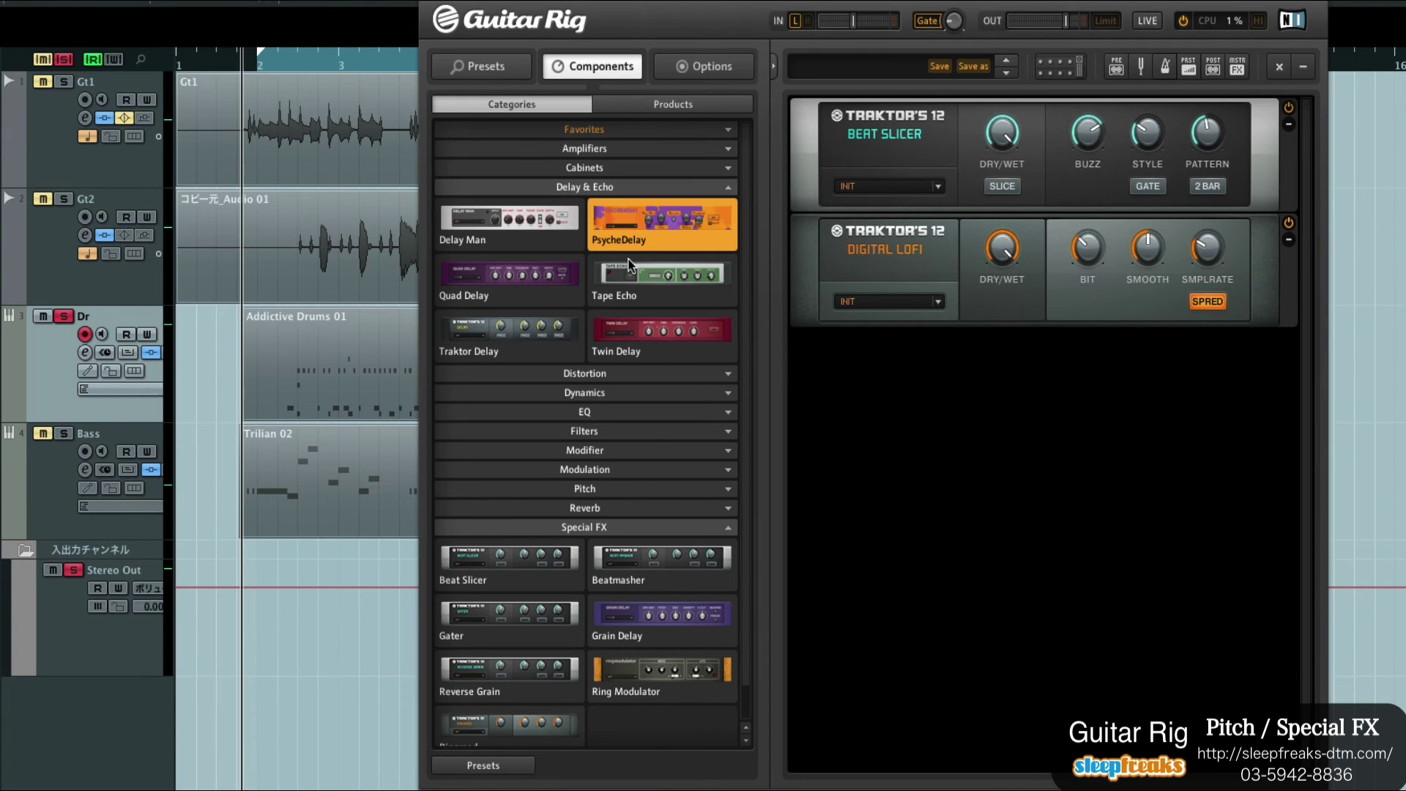
click(608, 188)
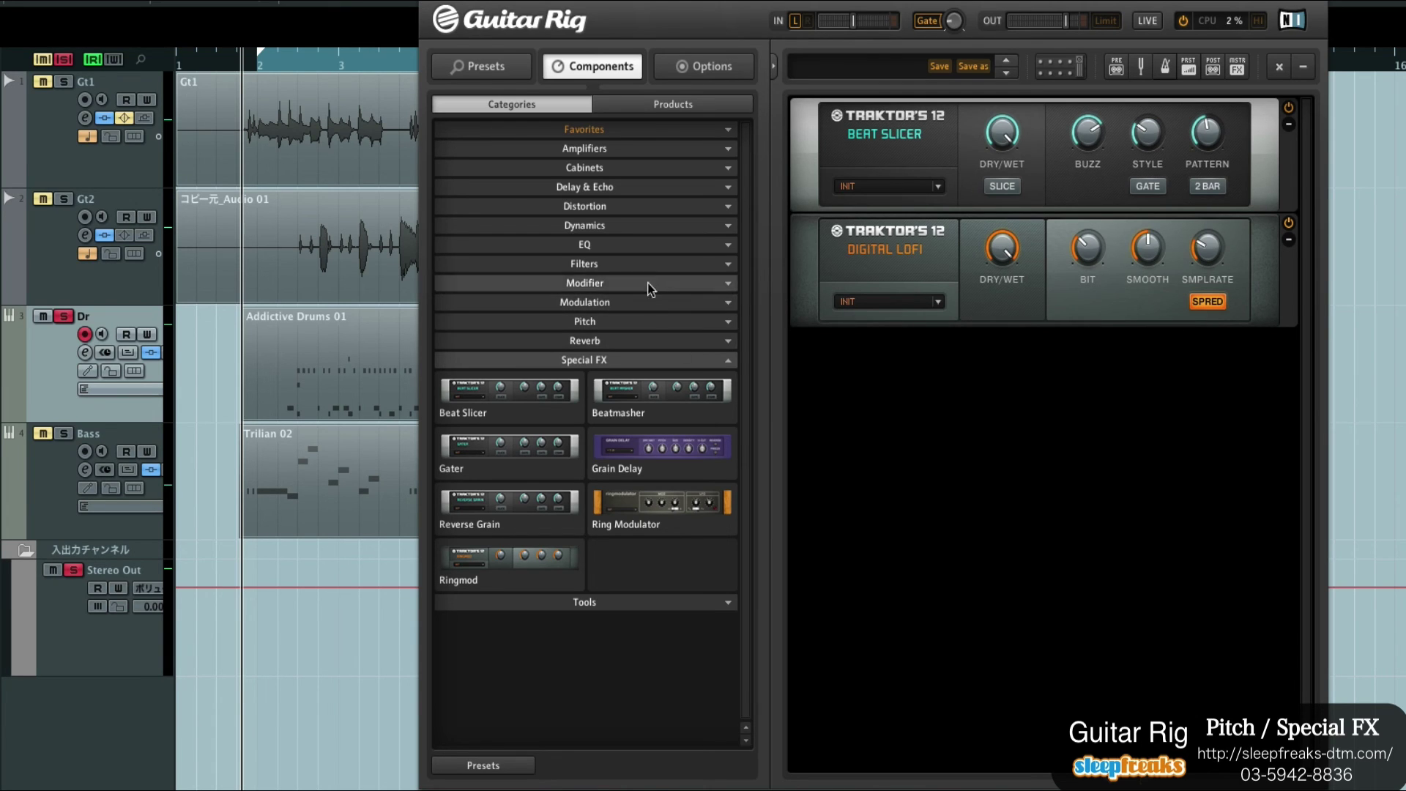
click(657, 187)
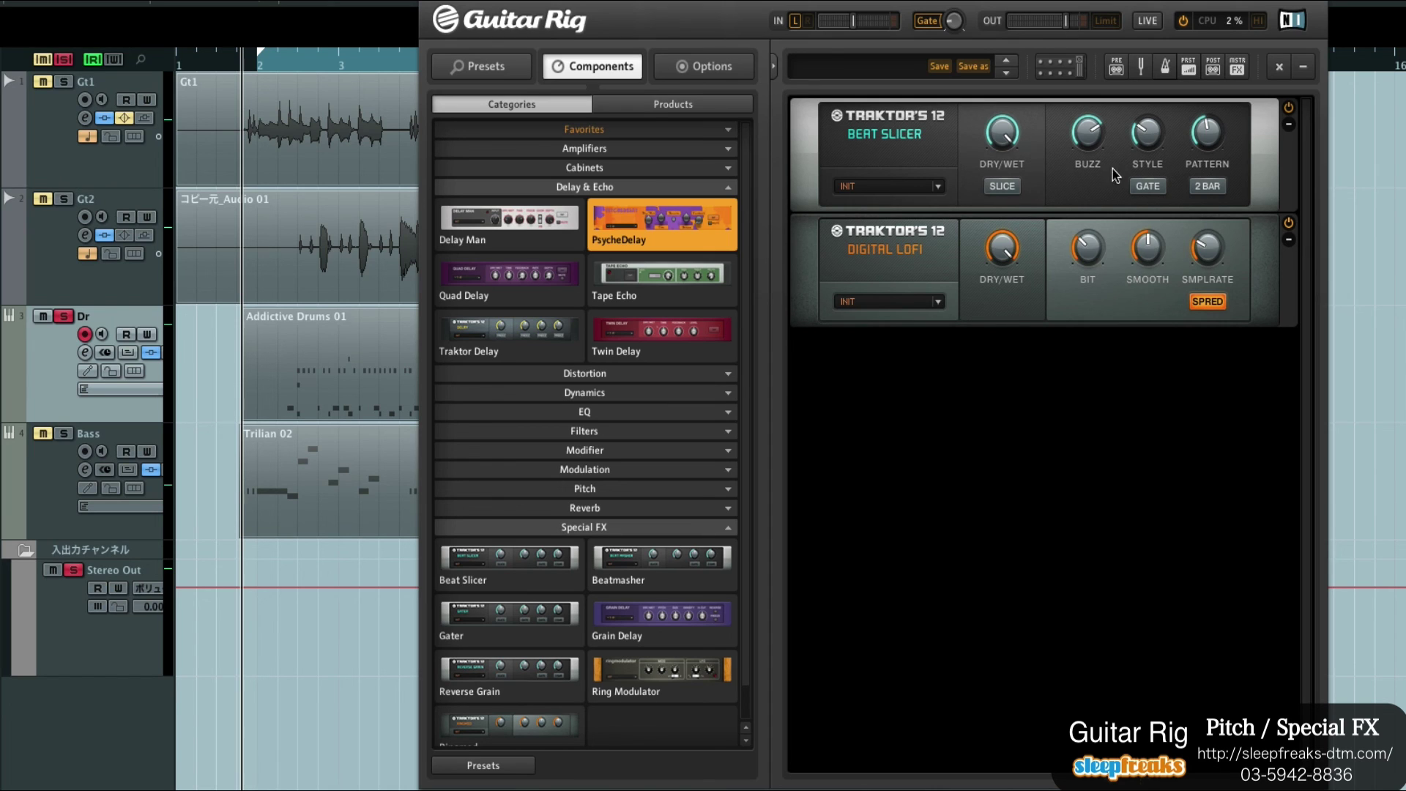
mouse_move(1090, 135)
mouse_down()
mouse_move(1072, 194)
mouse_move(1075, 135)
mouse_up()
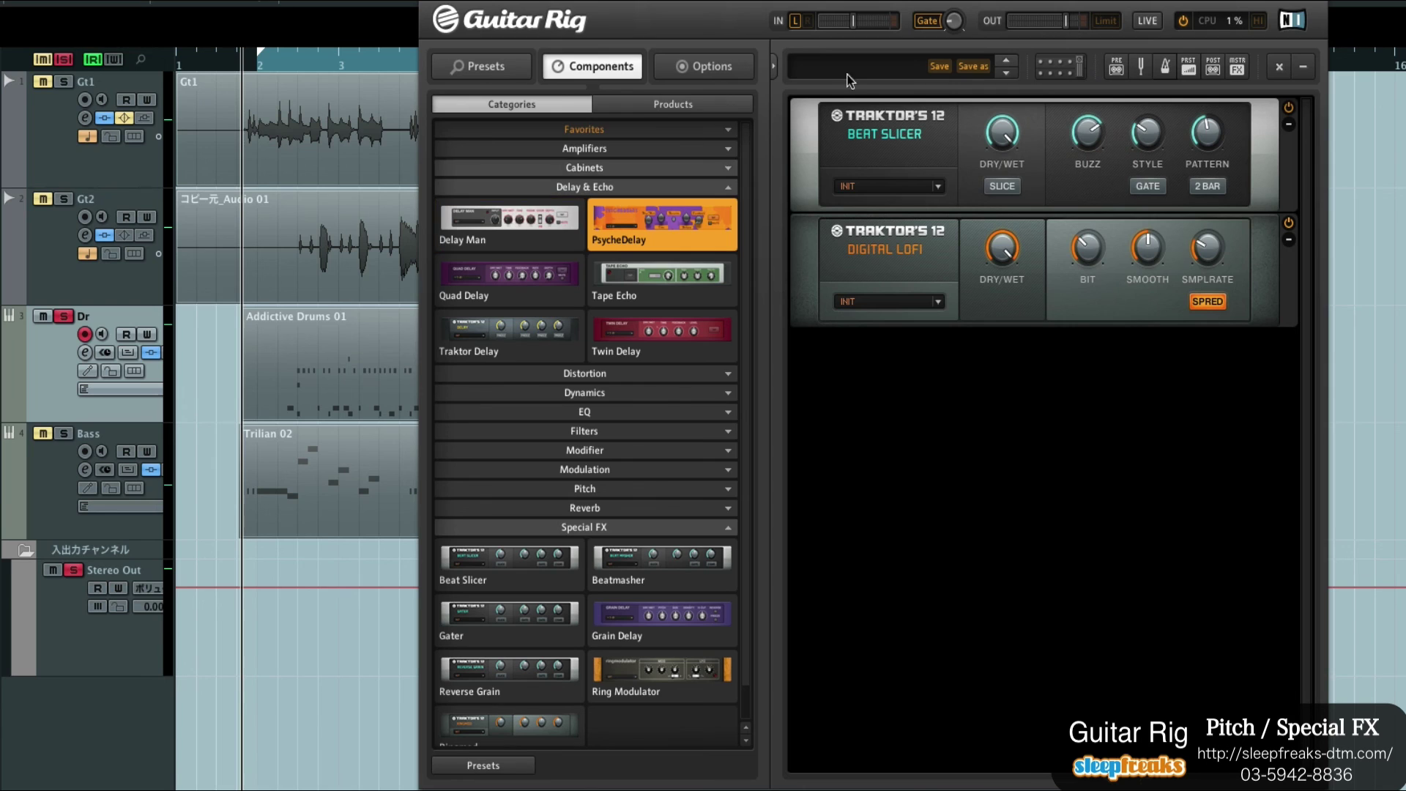